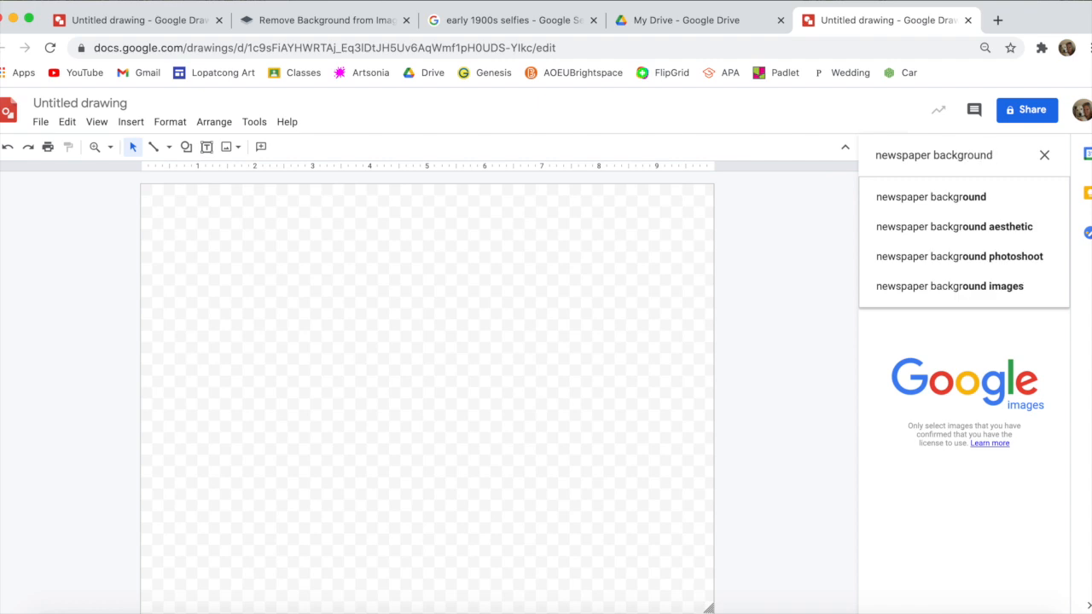
# Insert the faded Los Angeles Times collage picture from the newspaper background image results into the drawing
pyautogui.scroll(-3, 1015, 443)
pyautogui.scroll(-8, 1015, 443)
pyautogui.click(913, 363)
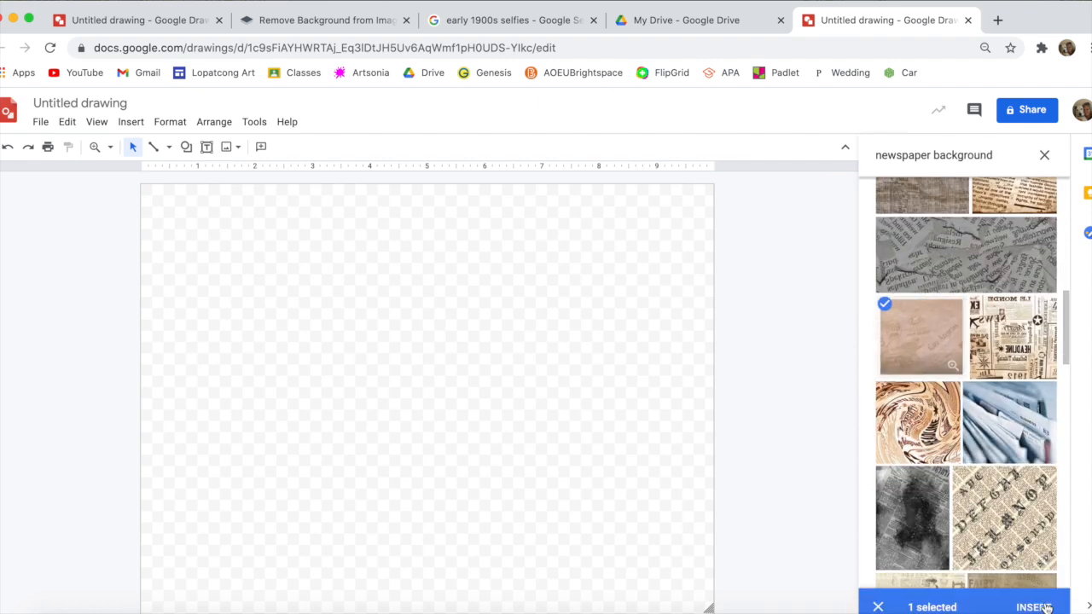
pyautogui.click(1041, 607)
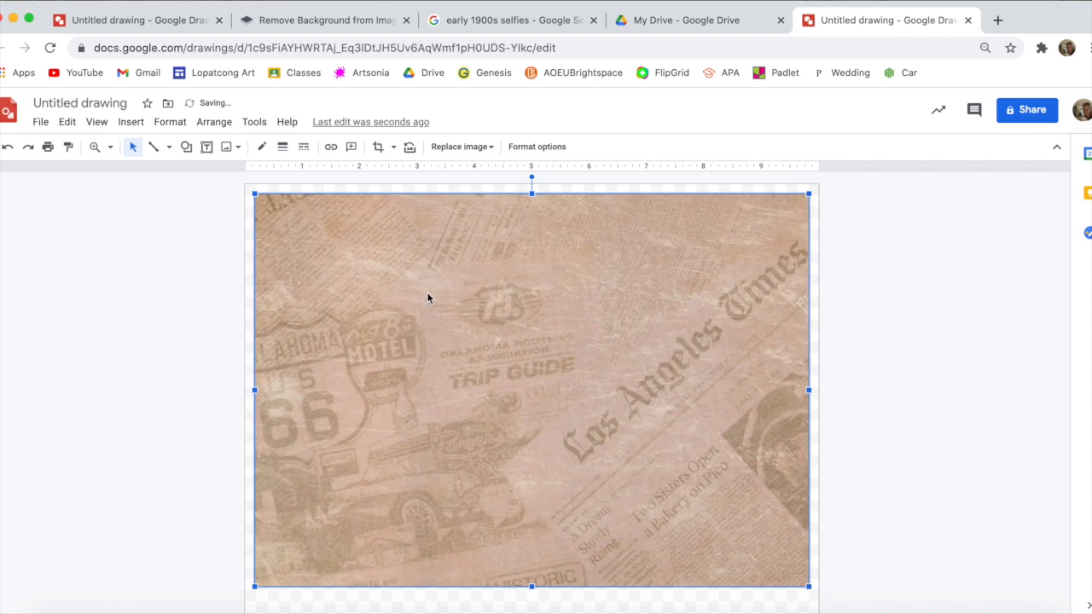
# Move and stretch the newspaper image so it covers the whole canvas as the background
pyautogui.moveTo(439, 297); pyautogui.dragTo(430, 287)
pyautogui.moveTo(800, 576); pyautogui.dragTo(819, 589)
pyautogui.moveTo(532, 590); pyautogui.dragTo(533, 613)
pyautogui.click(967, 428)
# Search the web for "mirror png" images to insert into the drawing
pyautogui.click(130, 122)
pyautogui.moveTo(151, 146)
pyautogui.click(312, 170)
pyautogui.hotkey('ctrl', 'a')
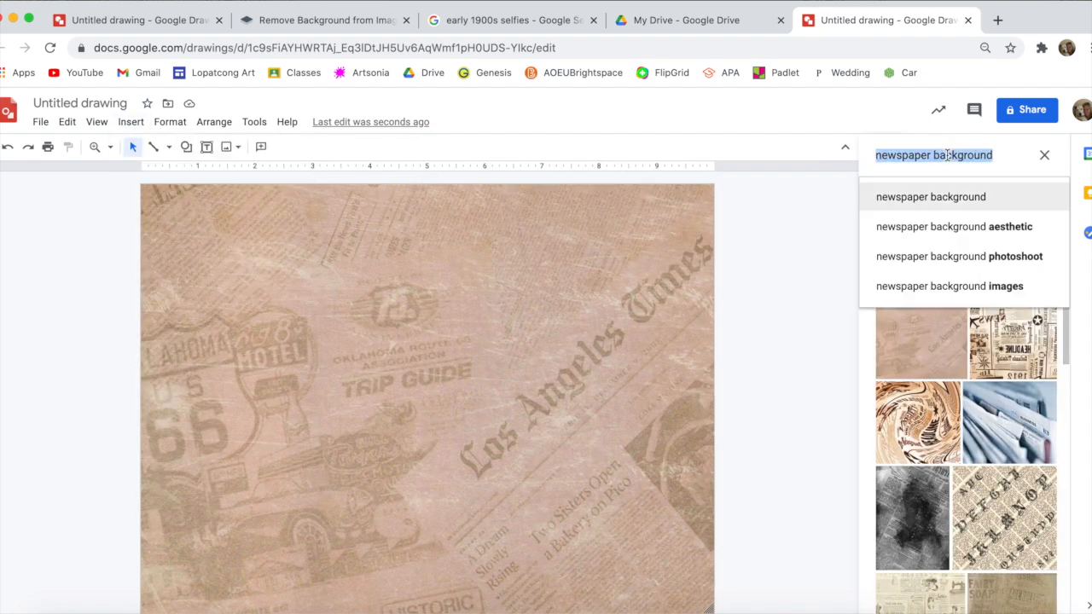
pyautogui.write('mirror png')
pyautogui.press('Return')
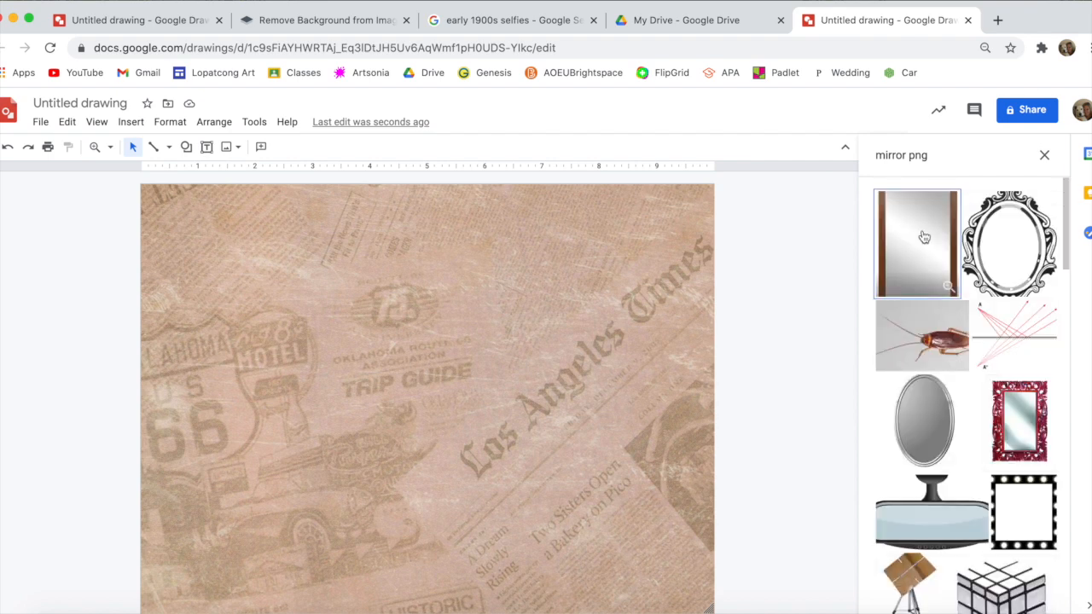
# Insert the dark-framed standing mirror with the cream panel from the image results
pyautogui.scroll(-7, 956, 390)
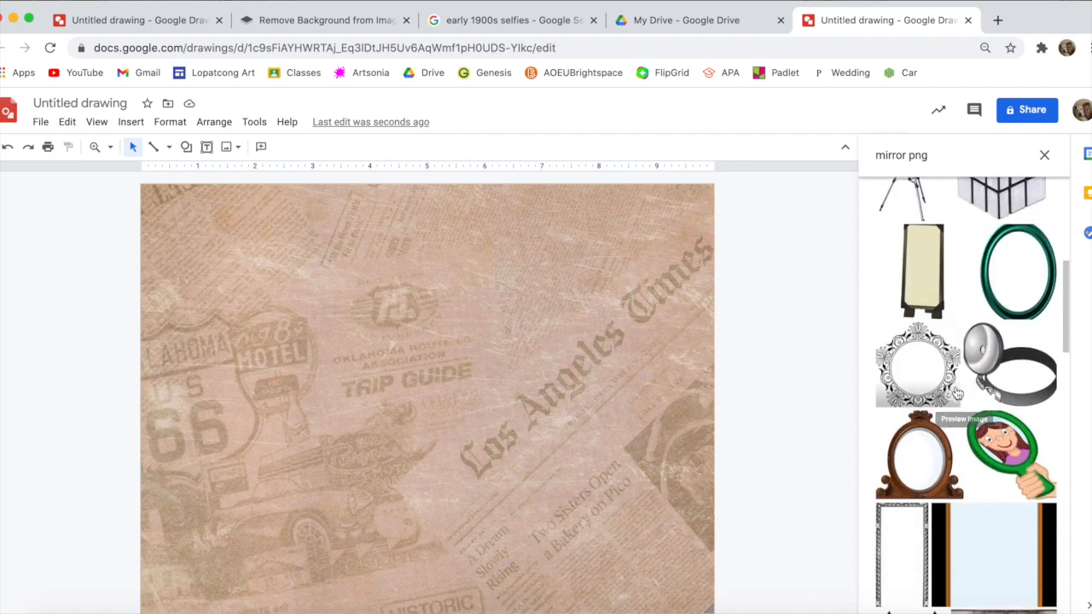
pyautogui.scroll(-3, 957, 392)
pyautogui.scroll(4, 957, 392)
pyautogui.click(924, 226)
pyautogui.click(1035, 606)
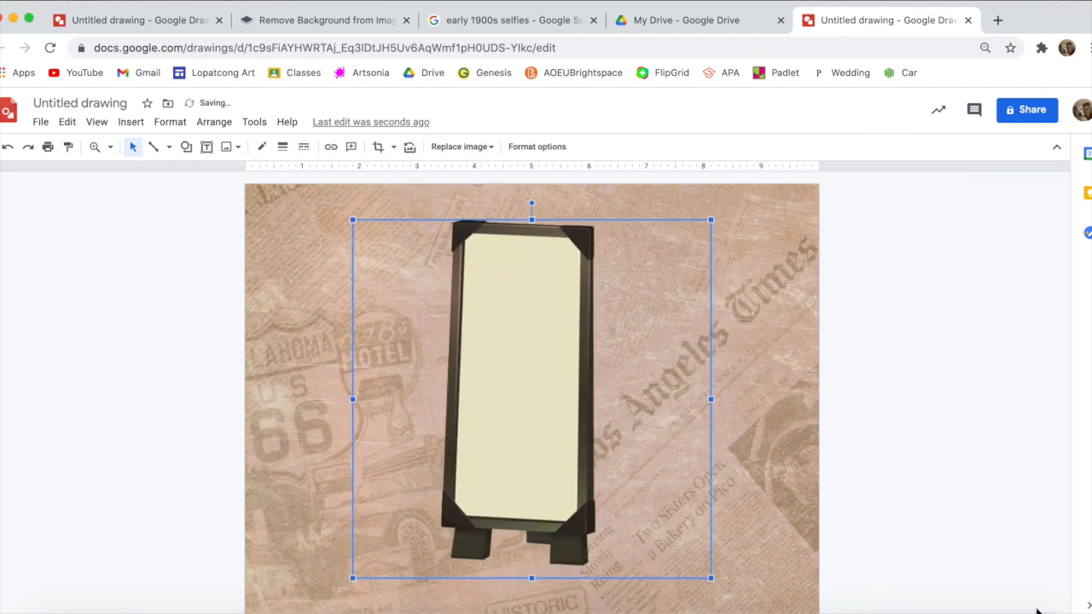
# Shrink the standing mirror and position it right of the page center
pyautogui.moveTo(712, 223); pyautogui.dragTo(773, 269)
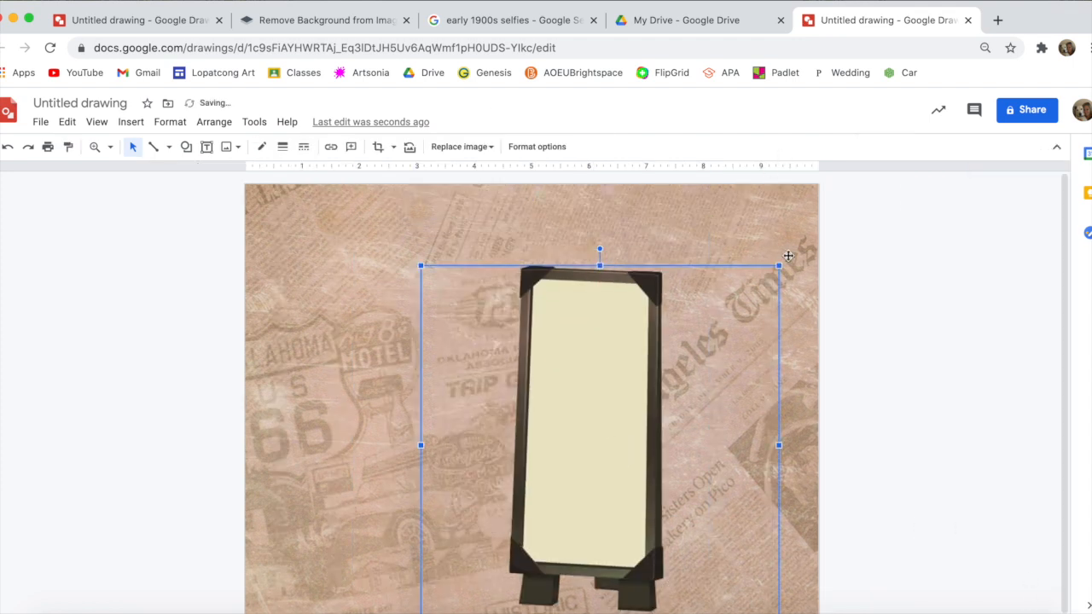
pyautogui.moveTo(578, 408); pyautogui.dragTo(586, 404)
pyautogui.moveTo(589, 425); pyautogui.dragTo(721, 302)
pyautogui.click(950, 273)
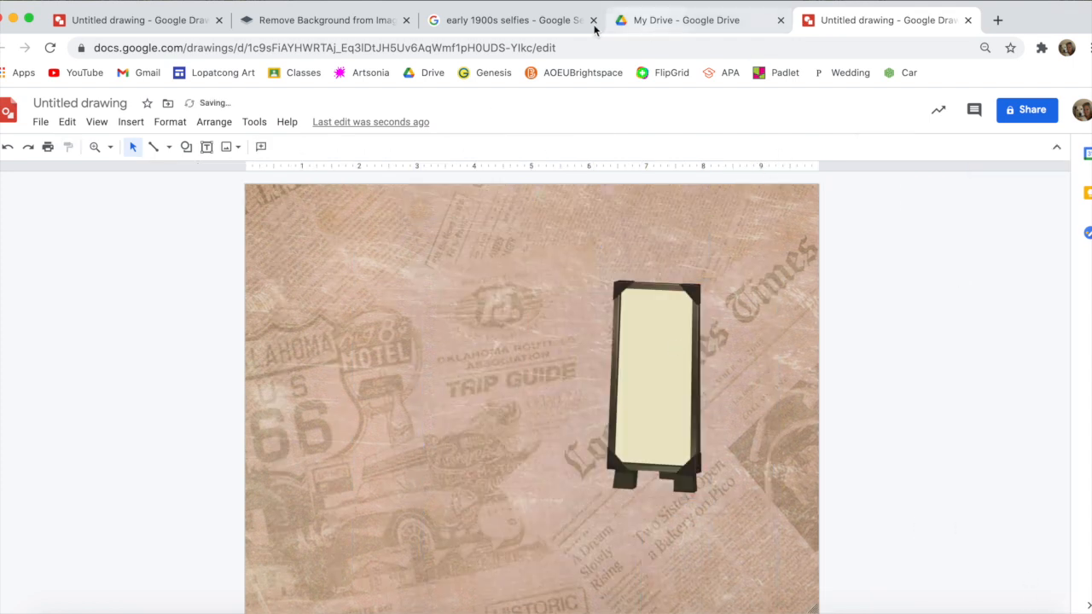
# Switch to the Google Images results for early 1900s mirror photographs and copy the photo of the woman holding a camera at a table
pyautogui.click(388, 20)
pyautogui.scroll(5, 329, 244)
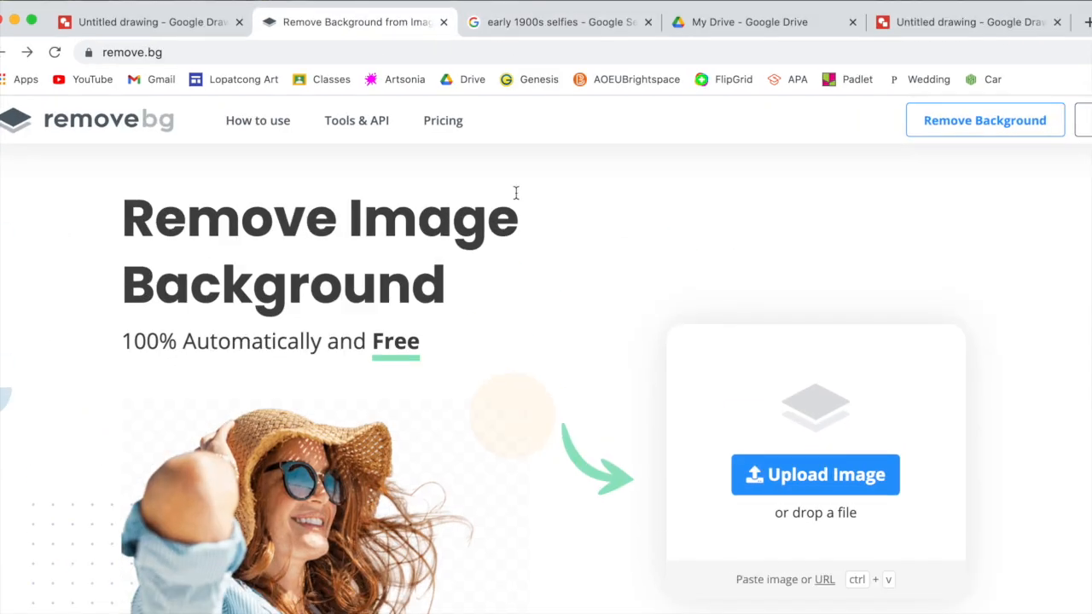
pyautogui.click(503, 19)
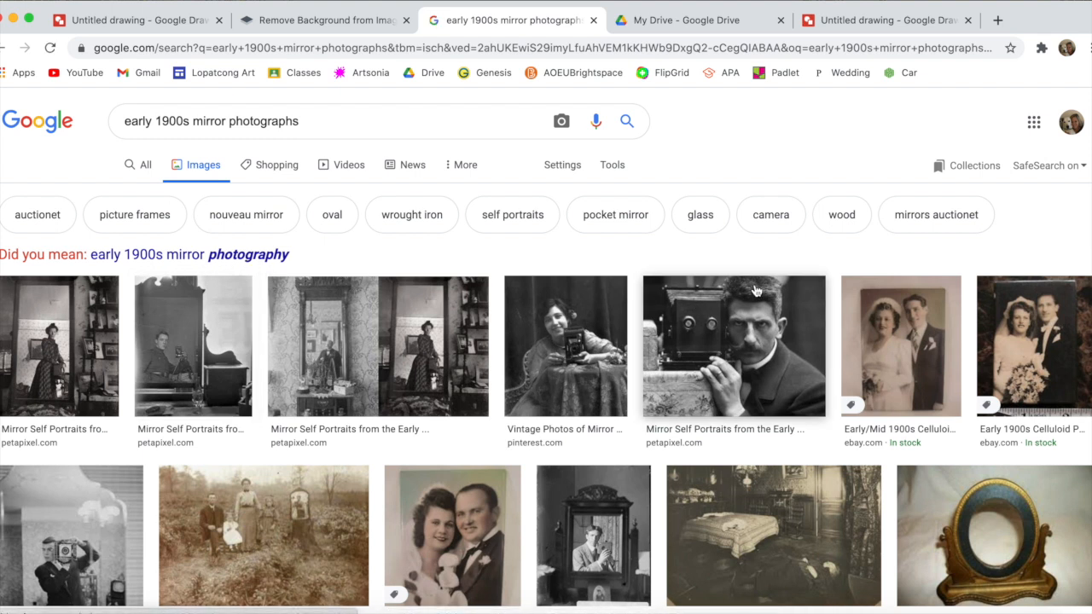
pyautogui.click(576, 334)
pyautogui.rightClick(836, 254)
pyautogui.click(858, 384)
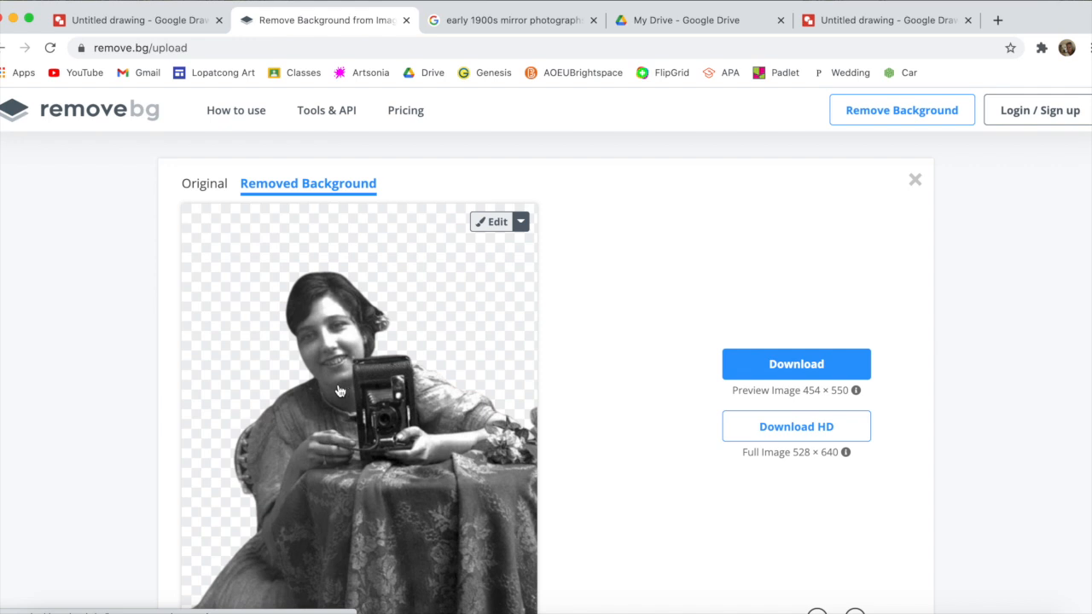
# Copy the woman's background-free cut-out from remove.bg and paste it into the Google drawing
pyautogui.rightClick(406, 338)
pyautogui.click(457, 465)
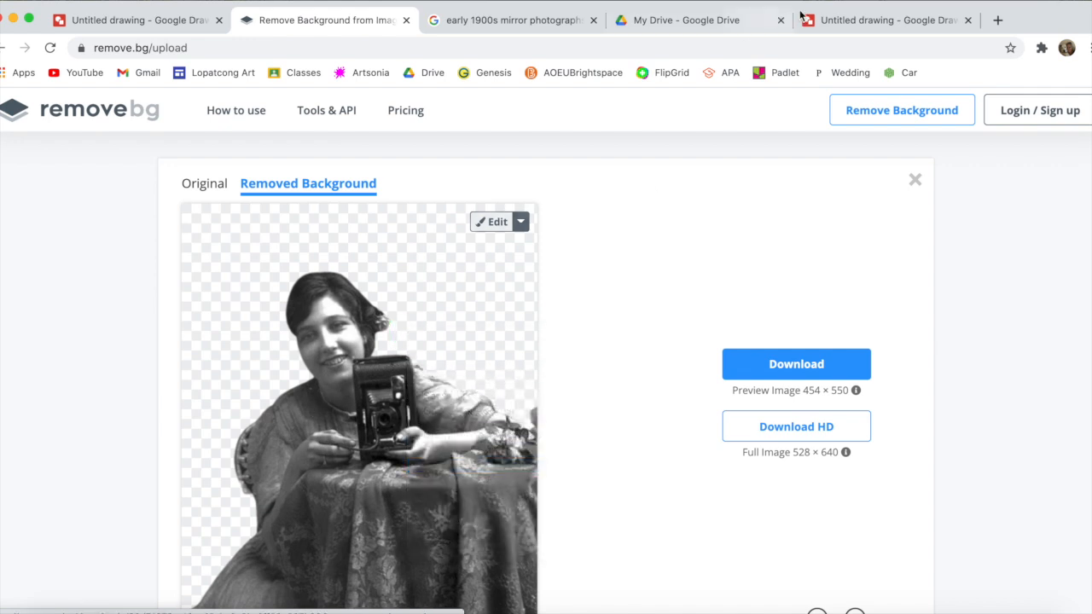
pyautogui.click(847, 20)
pyautogui.hotkey('ctrl', 'v')
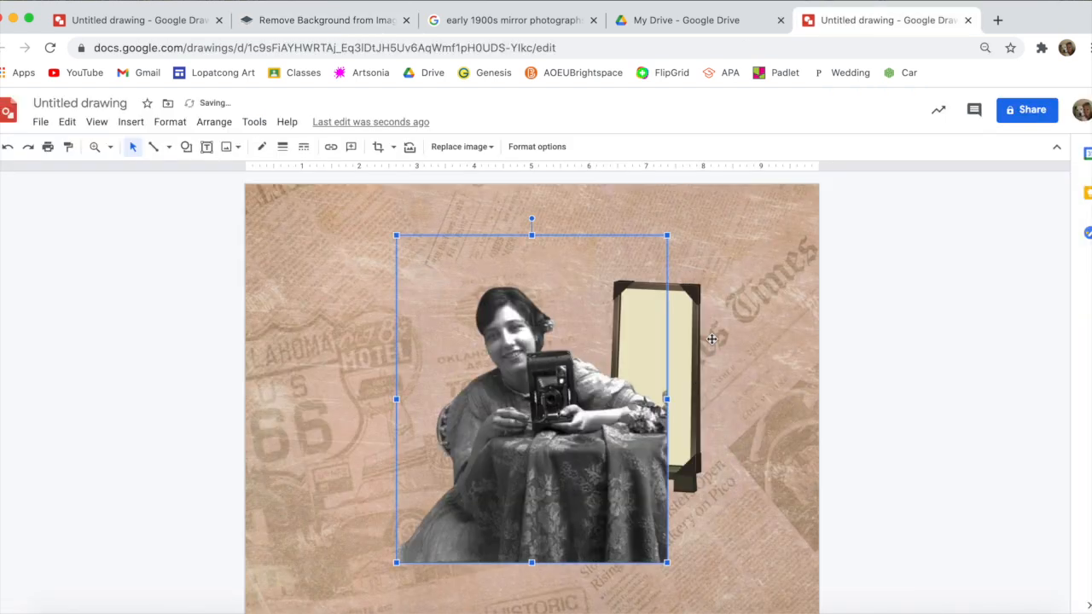
# Scale down the woman's cut-out and move it to the upper left of the page
pyautogui.moveTo(581, 356); pyautogui.dragTo(489, 375)
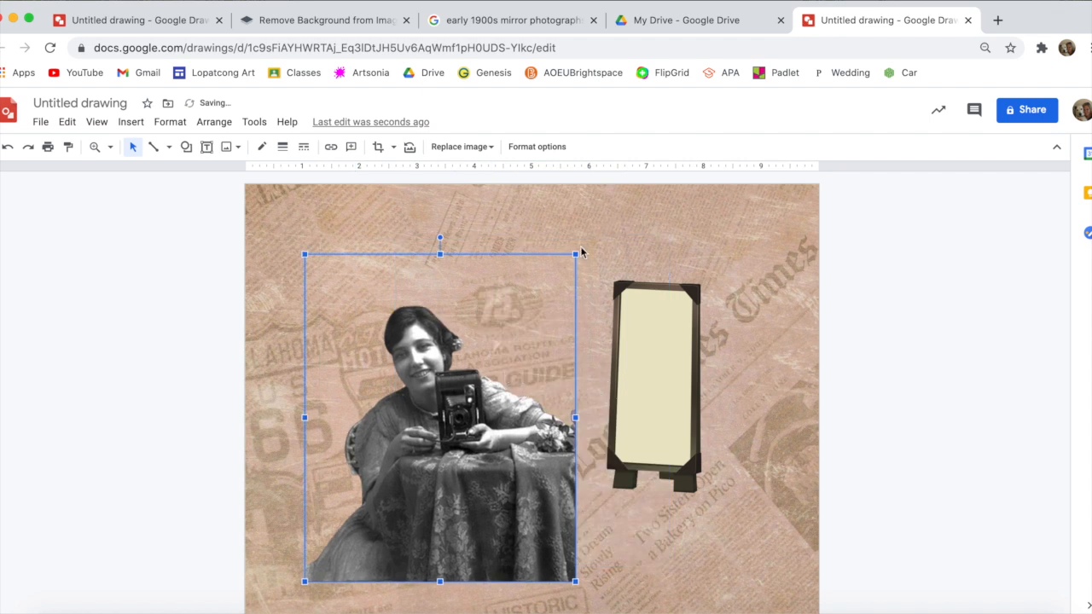
pyautogui.moveTo(575, 255); pyautogui.dragTo(486, 362)
pyautogui.moveTo(432, 433); pyautogui.dragTo(410, 295)
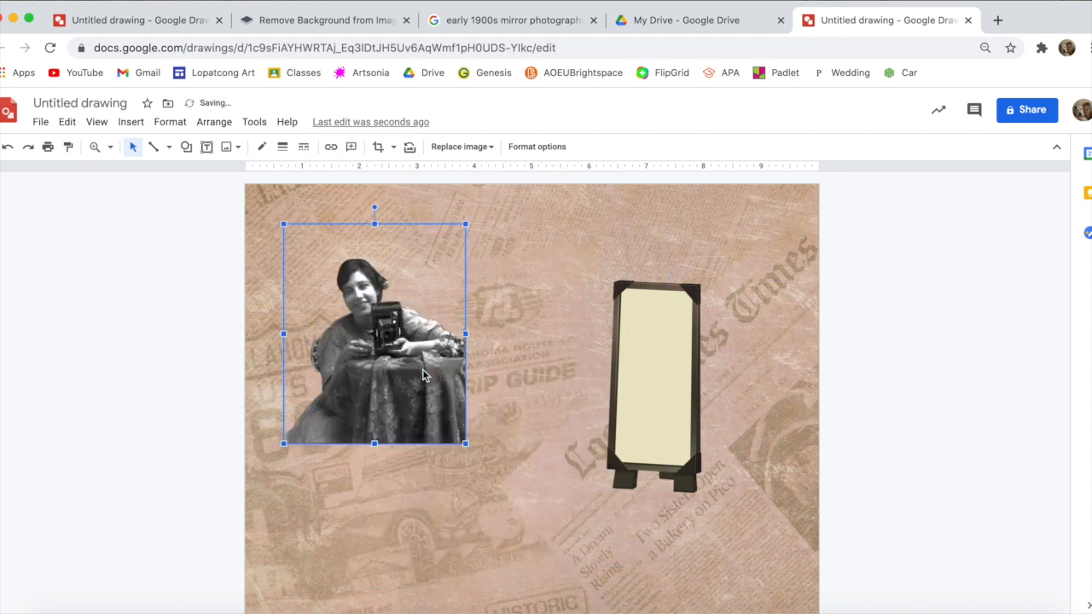
# Switch to Google Images and search for "vintage mirror"
pyautogui.click(499, 20)
pyautogui.click(343, 109)
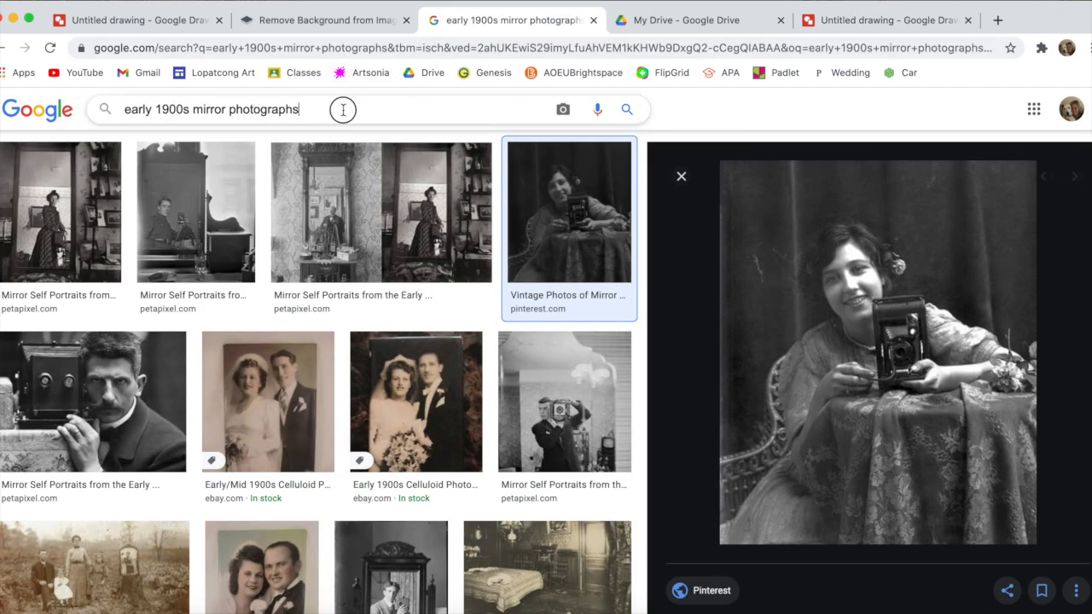
pyautogui.write('vintage mirror')
pyautogui.press('Return')
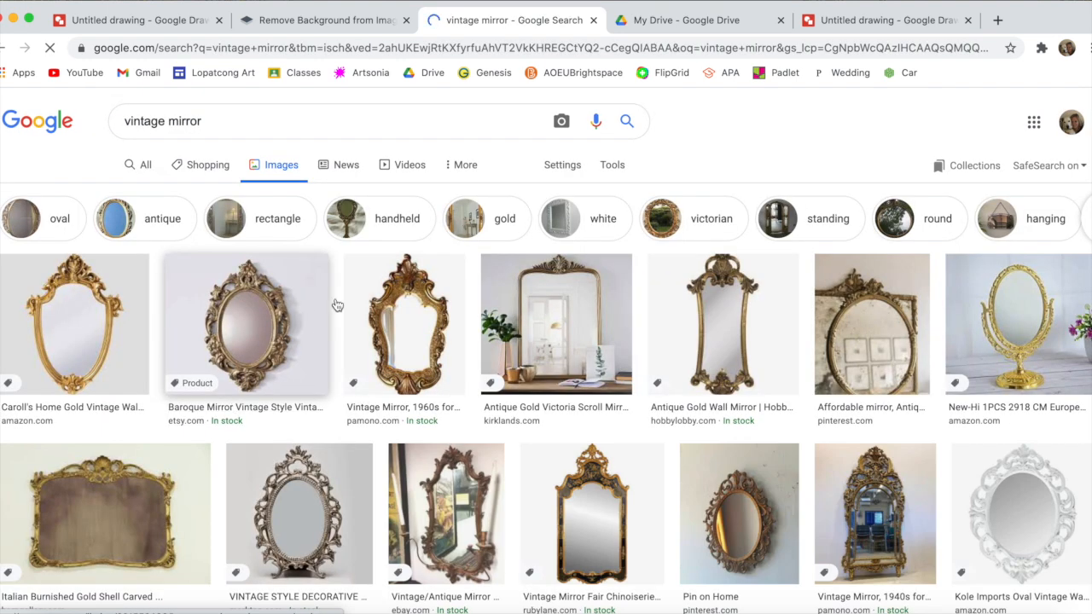
# Find the Italian burnished gold shell carved mirror in the results and copy its image
pyautogui.scroll(-2, 336, 304)
pyautogui.scroll(-1, 335, 298)
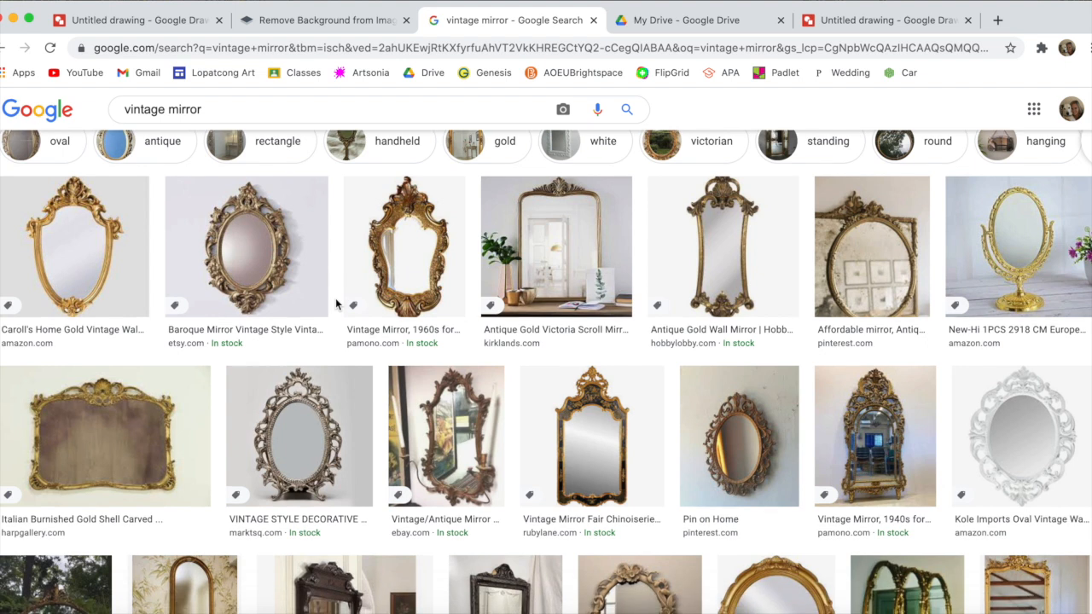
pyautogui.scroll(-1, 103, 431)
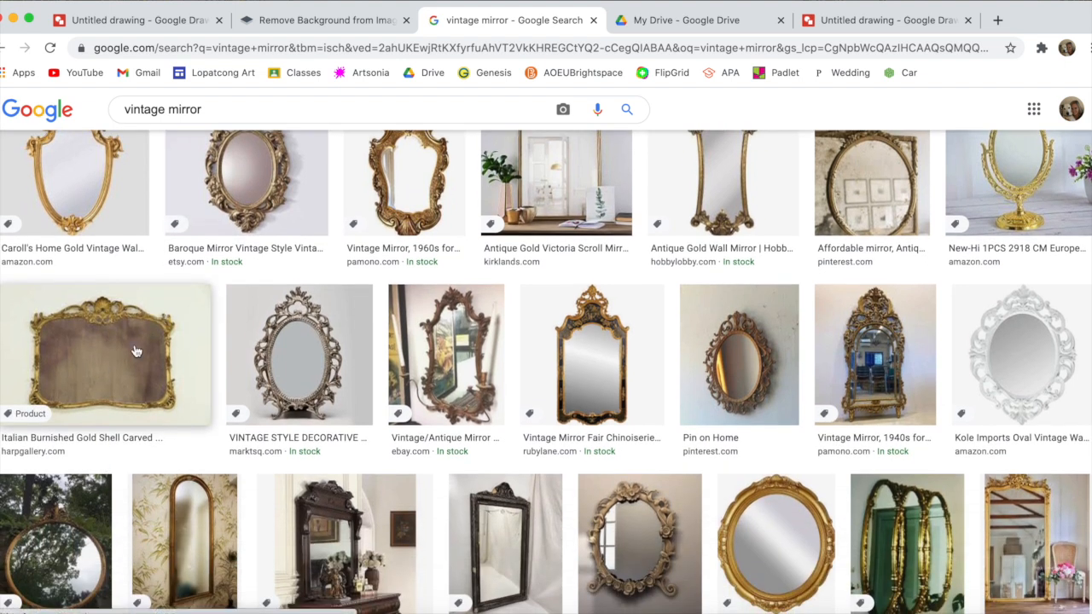
pyautogui.click(135, 351)
pyautogui.rightClick(770, 245)
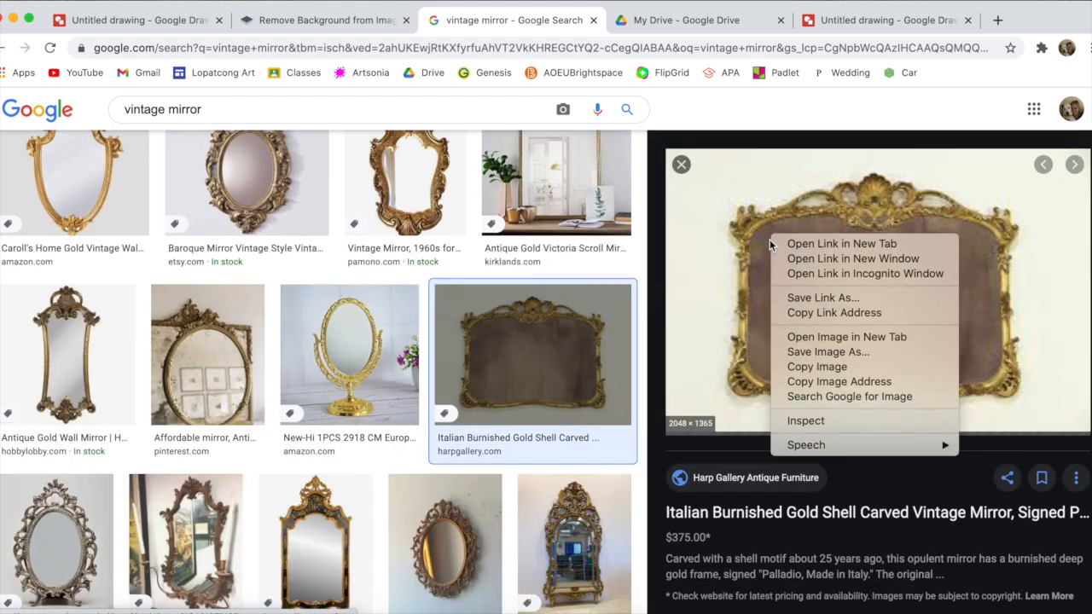
pyautogui.click(806, 367)
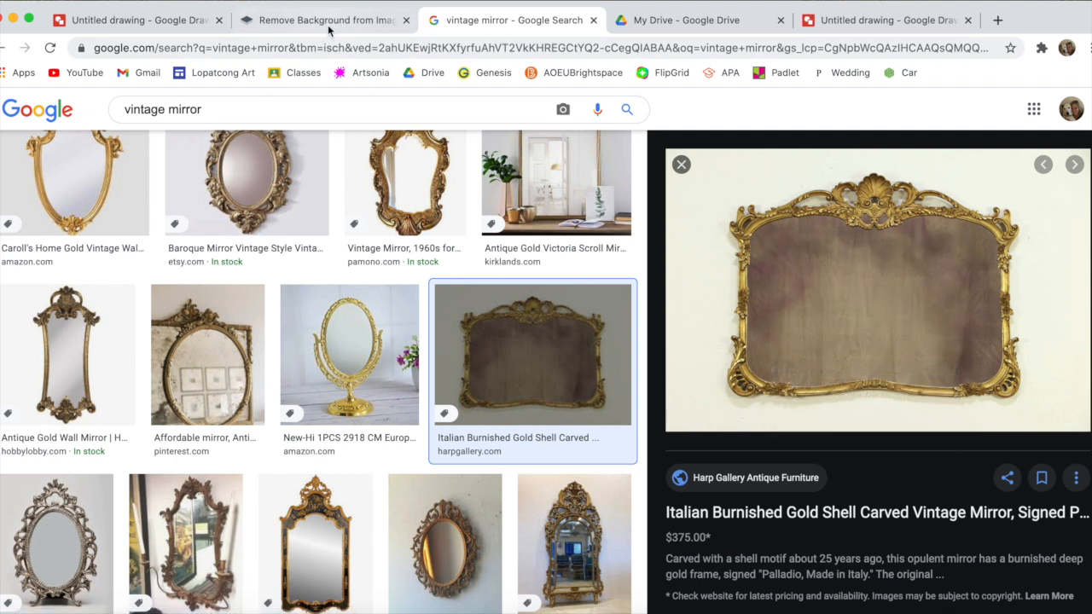
# Remove the gold mirror's background in remove.bg and paste the resulting cut-out into the Google drawing
pyautogui.click(327, 20)
pyautogui.press('super+v')
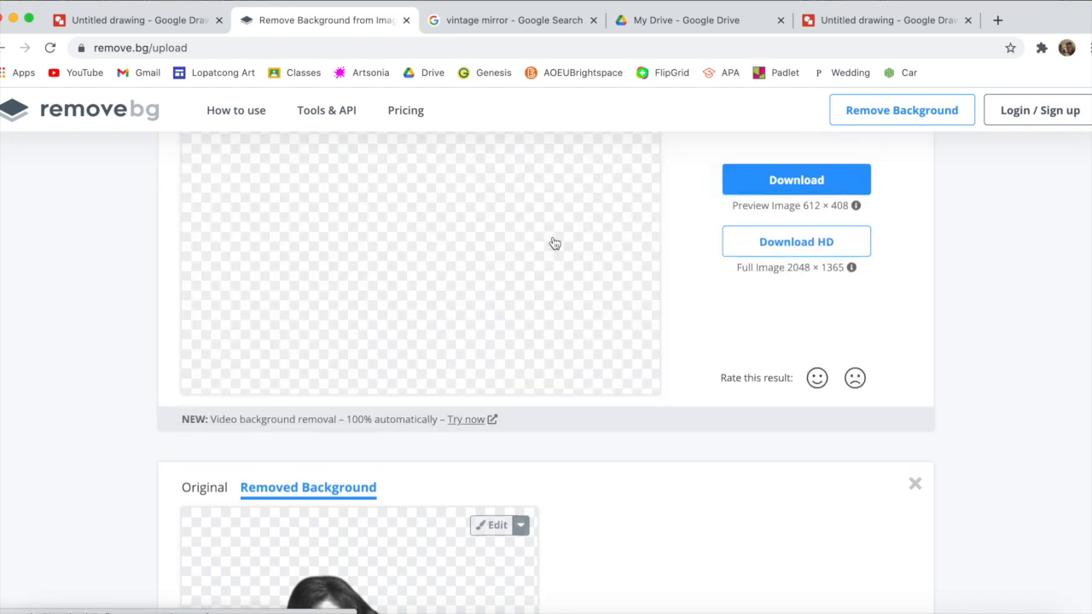
pyautogui.scroll(2, 555, 244)
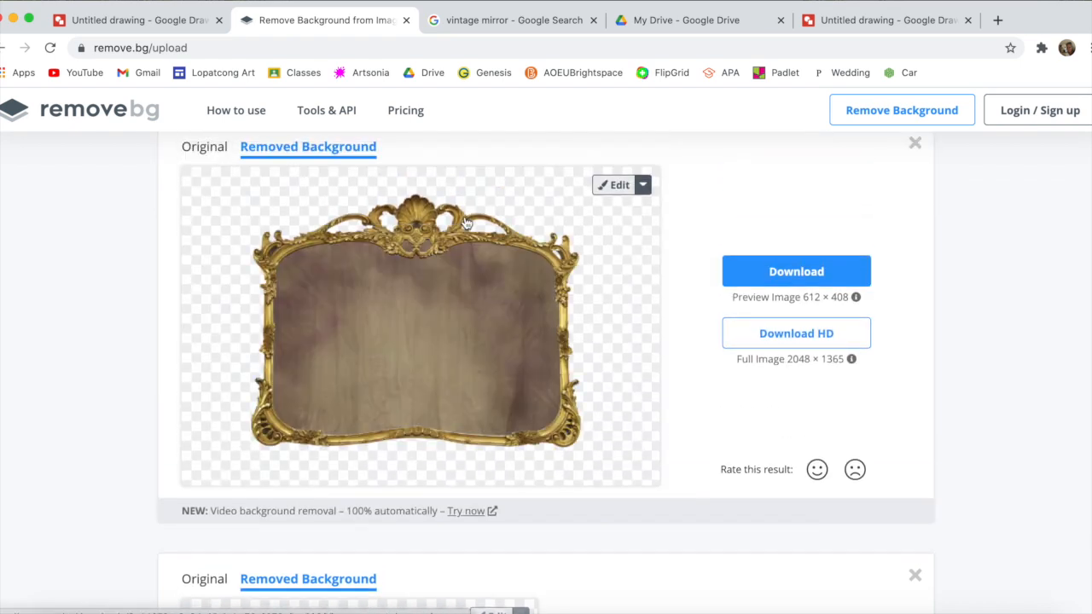
pyautogui.rightClick(465, 222)
pyautogui.click(510, 348)
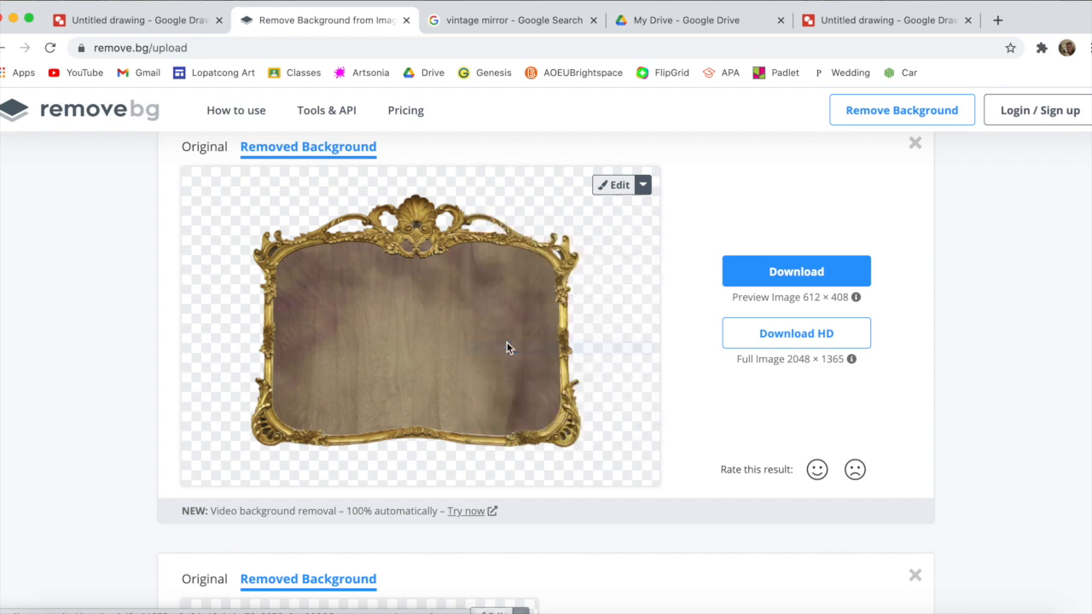
pyautogui.click(830, 17)
pyautogui.hotkey('ctrl', 'v')
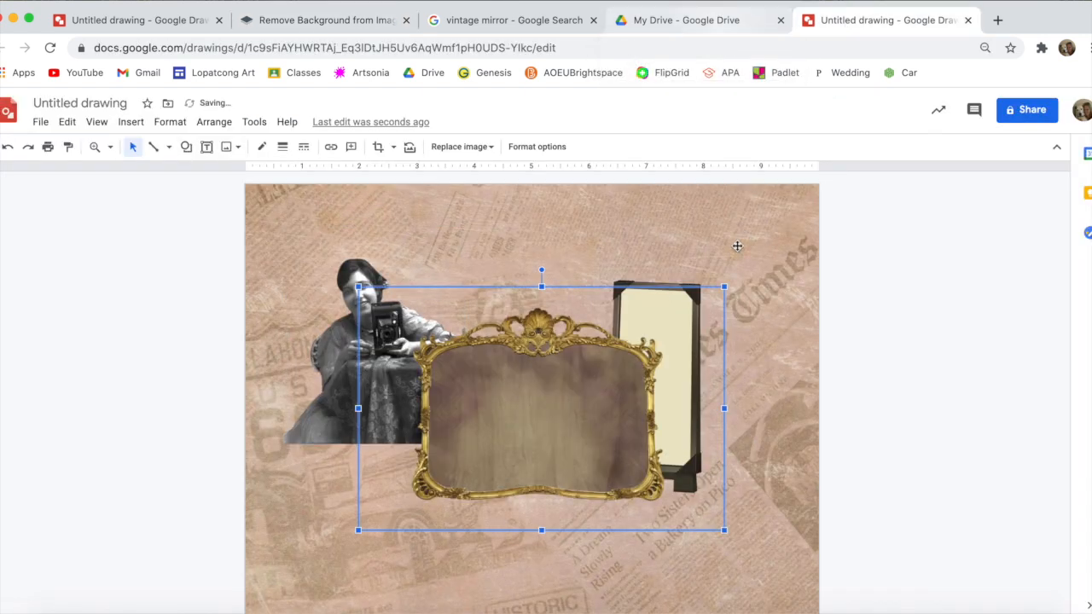
# Enlarge the gold mirror to span most of the page and place it behind the woman
pyautogui.moveTo(914, 167); pyautogui.dragTo(914, 166)
pyautogui.click(634, 275)
pyautogui.moveTo(659, 353); pyautogui.dragTo(695, 392)
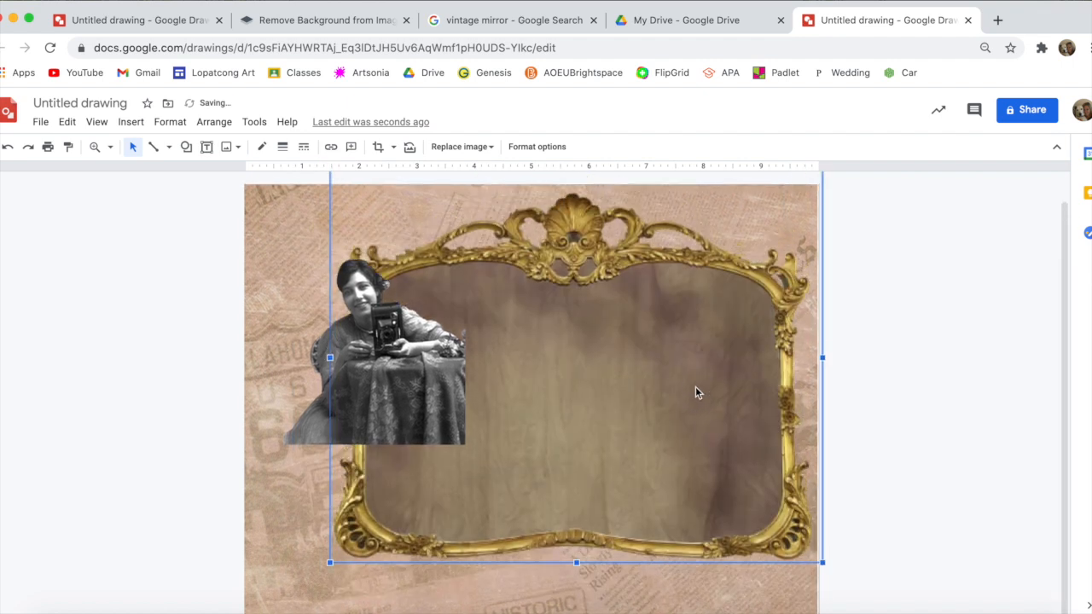
# Move the woman's cut-out slightly up and tilt it a few degrees counterclockwise
pyautogui.click(405, 380)
pyautogui.moveTo(409, 348); pyautogui.dragTo(409, 348)
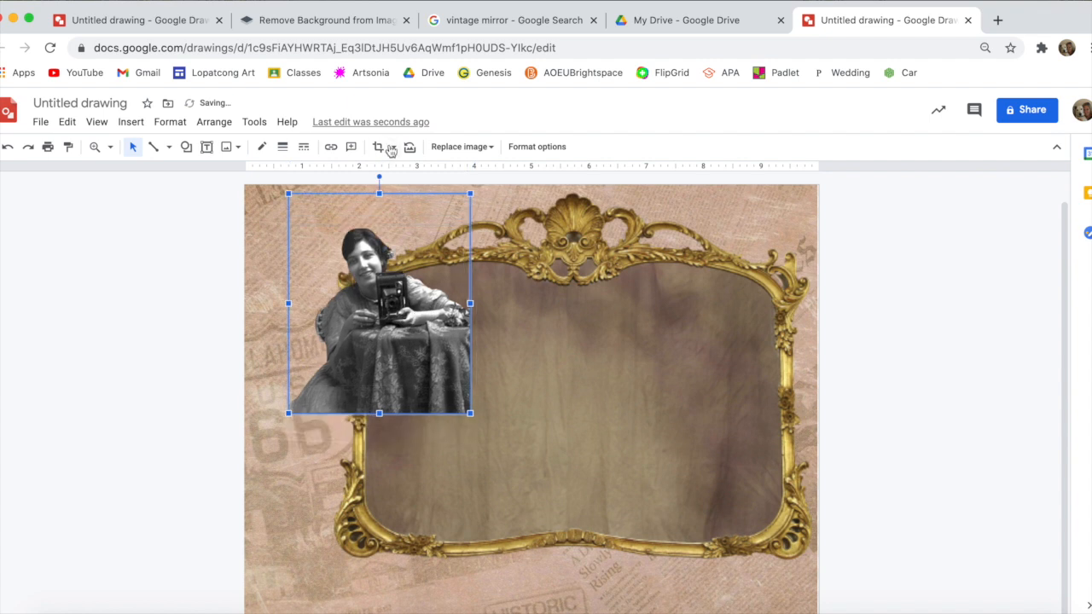
pyautogui.moveTo(365, 177); pyautogui.dragTo(366, 177)
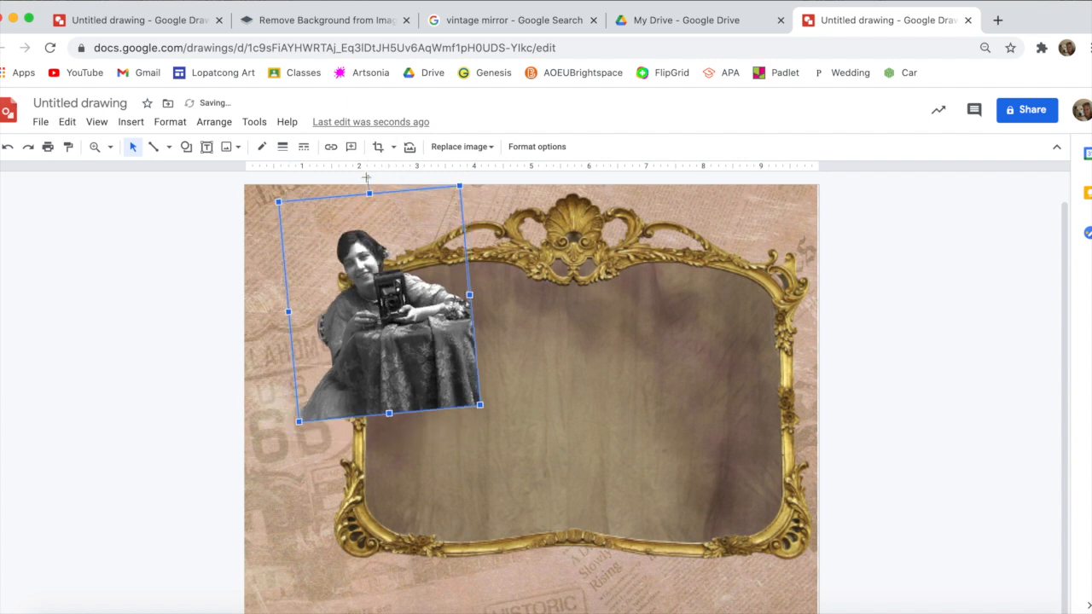
# Add a reflection to the woman's cut-out and set the reflection size to its maximum
pyautogui.rightClick(384, 318)
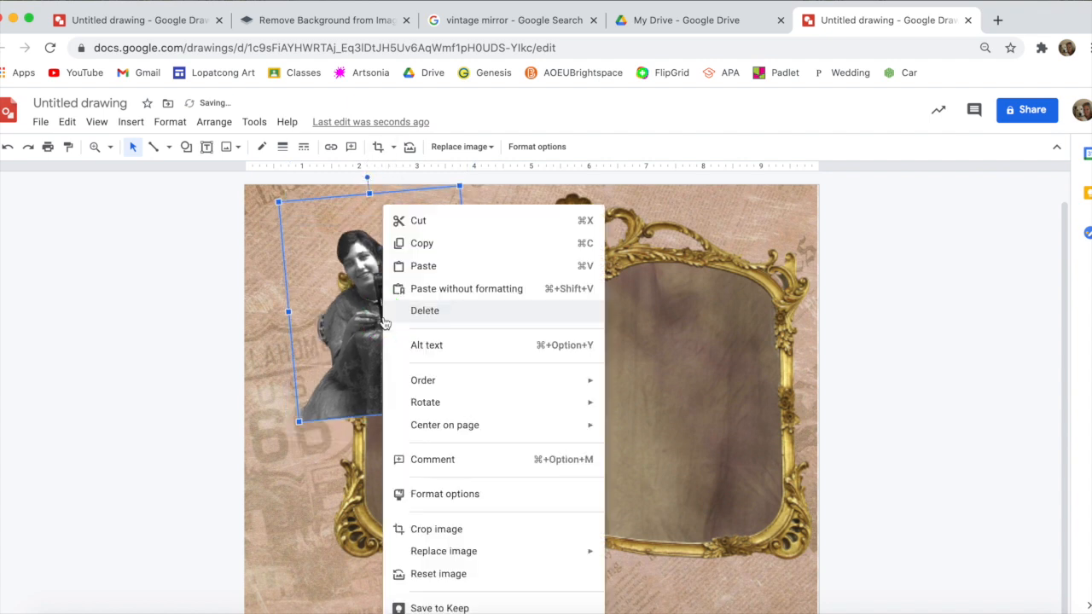
pyautogui.click(455, 495)
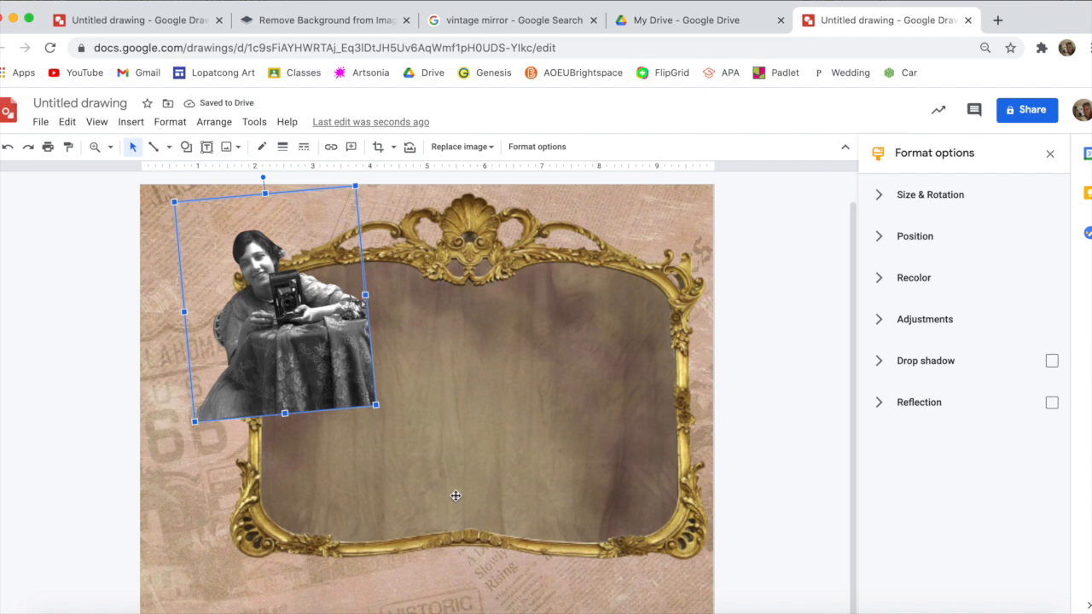
pyautogui.click(1051, 405)
pyautogui.click(888, 403)
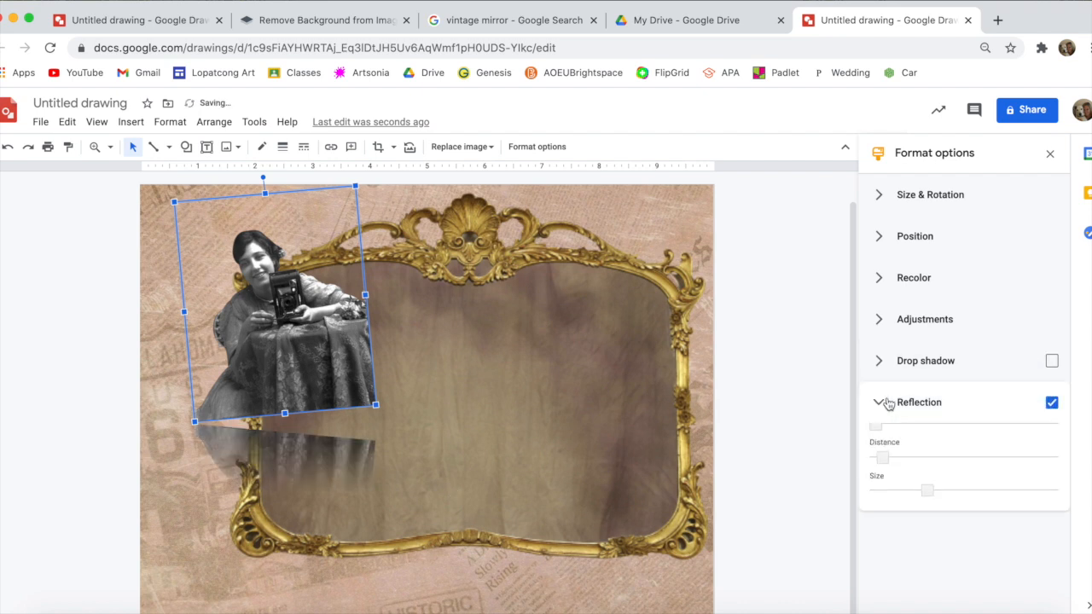
pyautogui.moveTo(950, 519); pyautogui.dragTo(1086, 533)
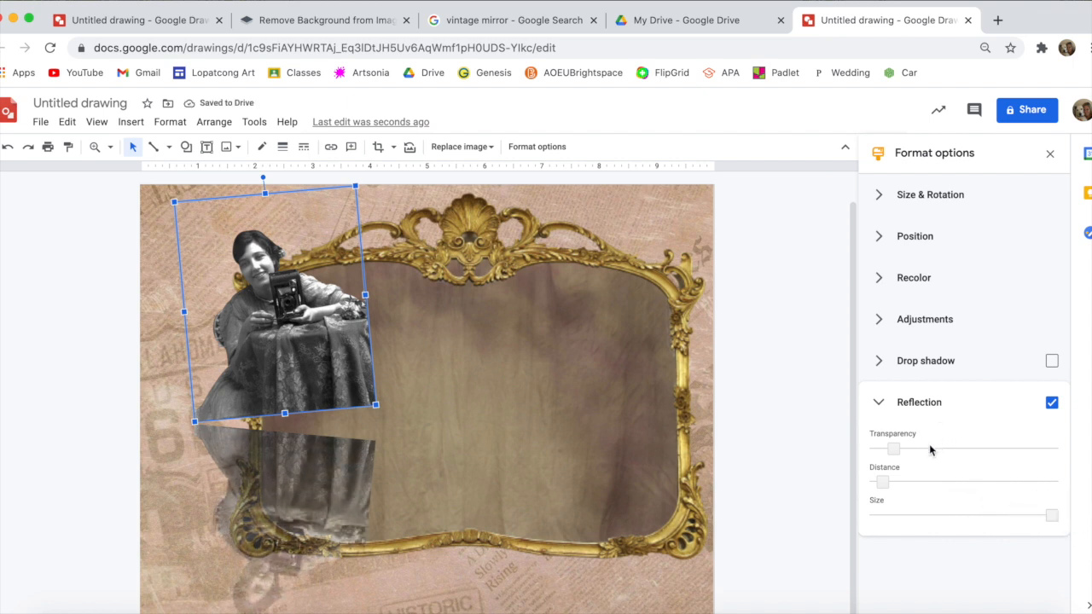
pyautogui.click(753, 400)
# Switch to the vintage mirror search results and copy the image of the oval baroque mirror
pyautogui.click(514, 20)
pyautogui.scroll(5, 302, 325)
pyautogui.click(302, 324)
pyautogui.rightClick(913, 281)
pyautogui.click(965, 412)
# Remove the oval mirror's background in remove.bg and paste the cut-out into the Google drawing
pyautogui.click(352, 19)
pyautogui.hotkey('ctrl', 'v')
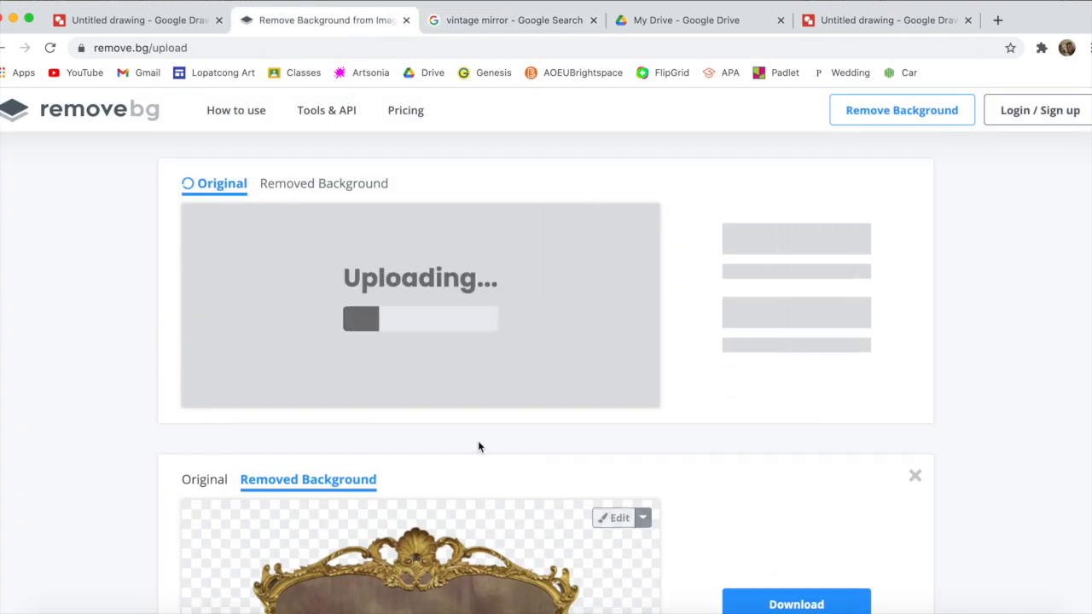
pyautogui.rightClick(272, 293)
pyautogui.click(322, 427)
pyautogui.click(514, 20)
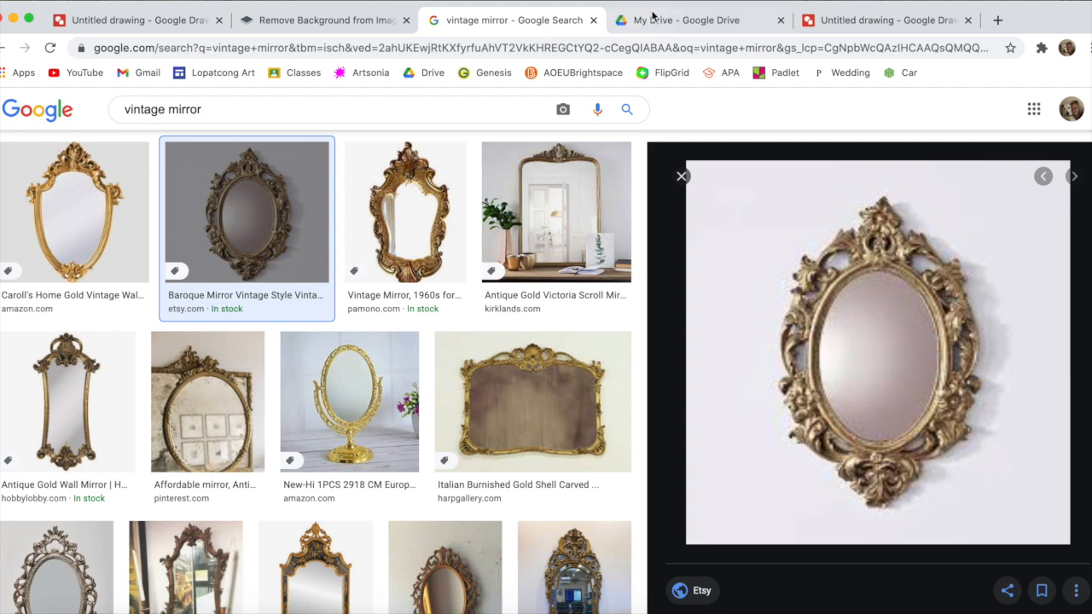
pyautogui.click(830, 24)
pyautogui.press('super+v')
# Resize the oval mirror, tilt it counterclockwise, and position it so it frames the woman's face and camera
pyautogui.moveTo(451, 385); pyautogui.dragTo(243, 249)
pyautogui.moveTo(304, 215); pyautogui.dragTo(363, 158)
pyautogui.moveTo(362, 352); pyautogui.dragTo(421, 409)
pyautogui.moveTo(238, 303); pyautogui.dragTo(232, 403)
pyautogui.moveTo(290, 239); pyautogui.dragTo(257, 243)
pyautogui.moveTo(236, 384); pyautogui.dragTo(221, 288)
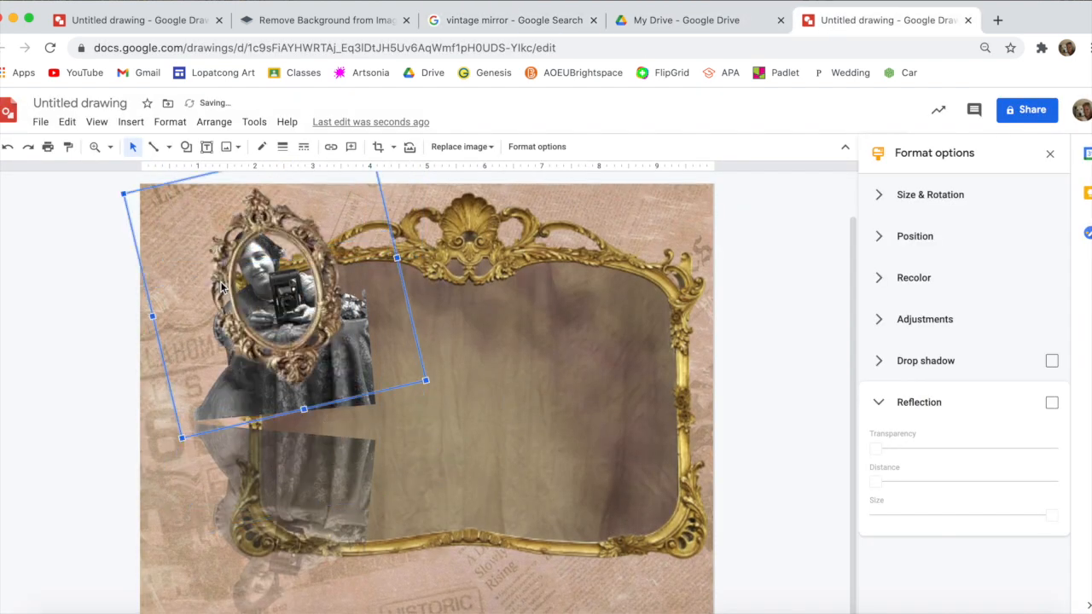
# Enlarge the oval mirror and give it a reflection with increased transparency, distance and size
pyautogui.moveTo(425, 381); pyautogui.dragTo(455, 384)
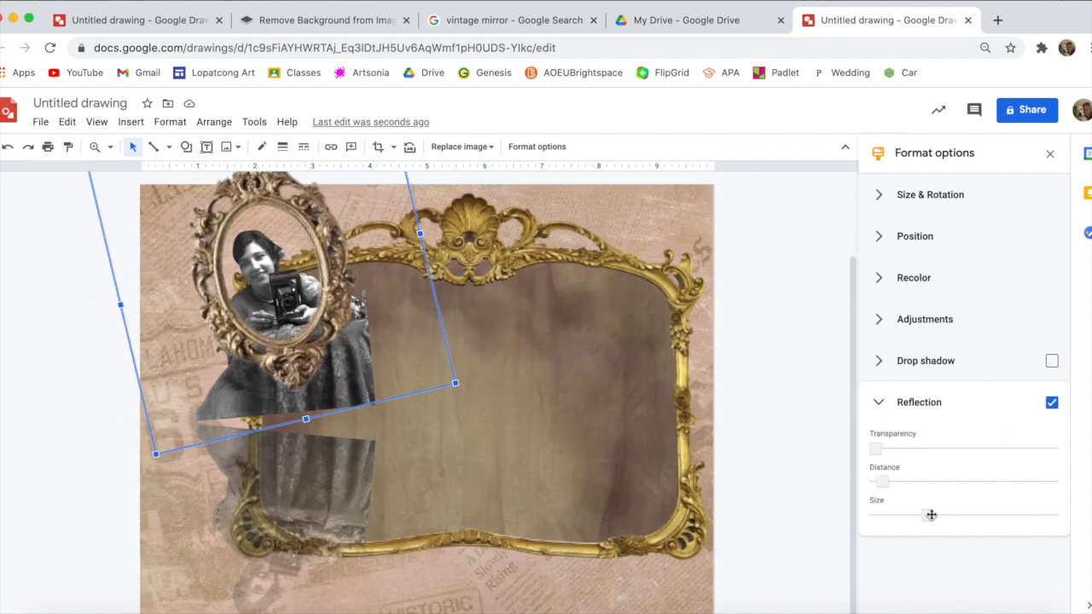
pyautogui.moveTo(932, 515); pyautogui.dragTo(964, 518)
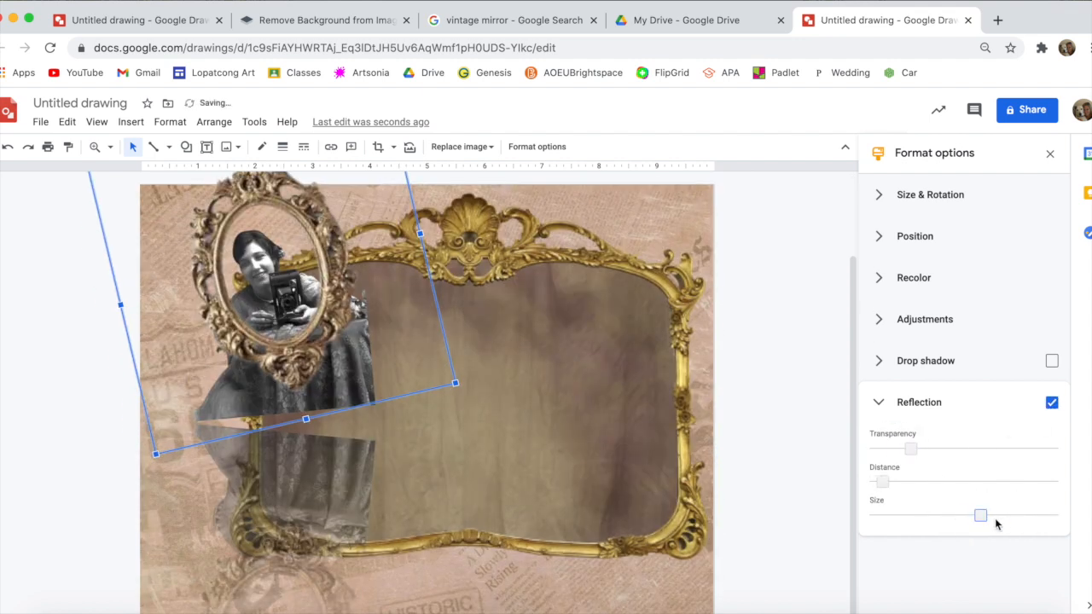
pyautogui.click(790, 416)
pyautogui.scroll(2, 791, 416)
pyautogui.scroll(-2, 728, 361)
pyautogui.click(1049, 154)
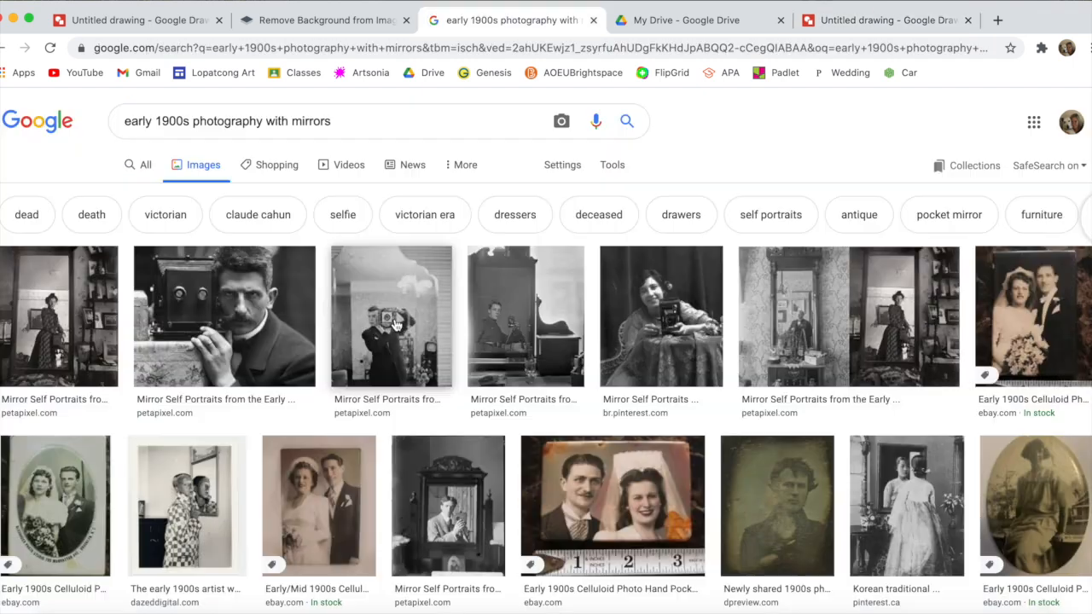
# Copy the photo of the uniformed man beside a tripod camera from the early 1900s results and remove its background in remove.bg
pyautogui.click(524, 316)
pyautogui.rightClick(807, 247)
pyautogui.click(852, 392)
pyautogui.click(322, 25)
pyautogui.hotkey('ctrl', 'v')
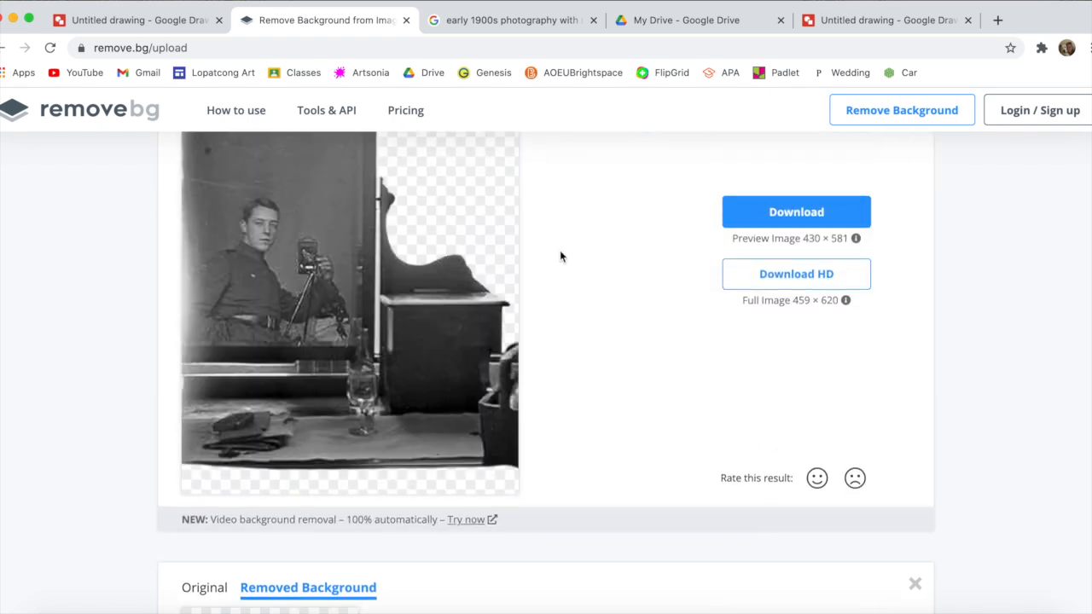
# Paste the uniformed man's cut-out into the Google drawing, shrink it, and place it inside the gold mirror
pyautogui.rightClick(431, 243)
pyautogui.click(498, 381)
pyautogui.click(564, 27)
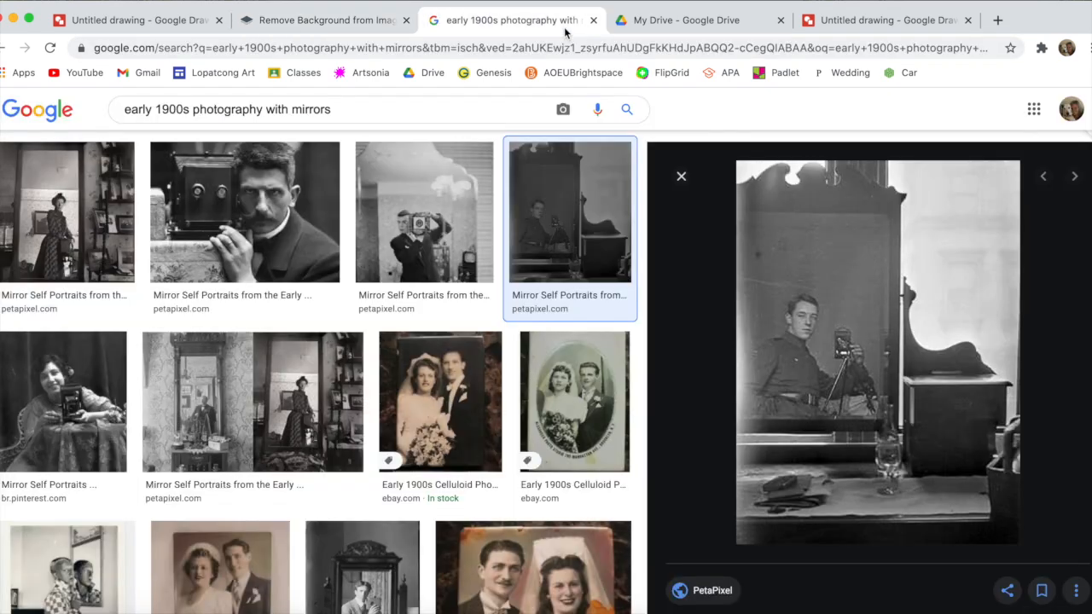
pyautogui.click(859, 20)
pyautogui.hotkey('ctrl', 'v')
pyautogui.moveTo(696, 245); pyautogui.dragTo(733, 247)
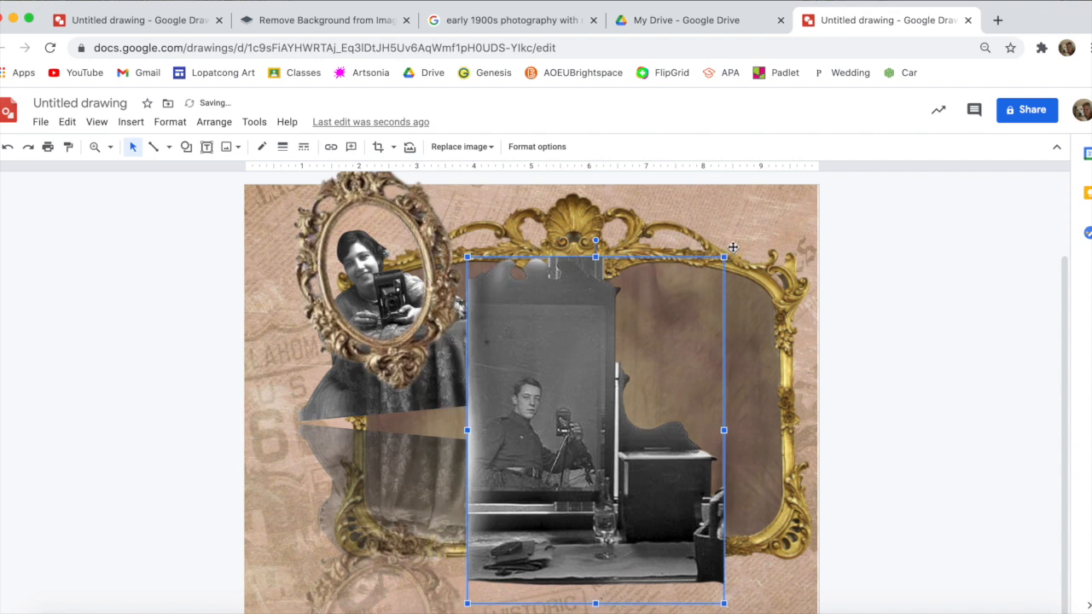
pyautogui.moveTo(613, 358); pyautogui.dragTo(612, 358)
pyautogui.moveTo(558, 423); pyautogui.dragTo(538, 357)
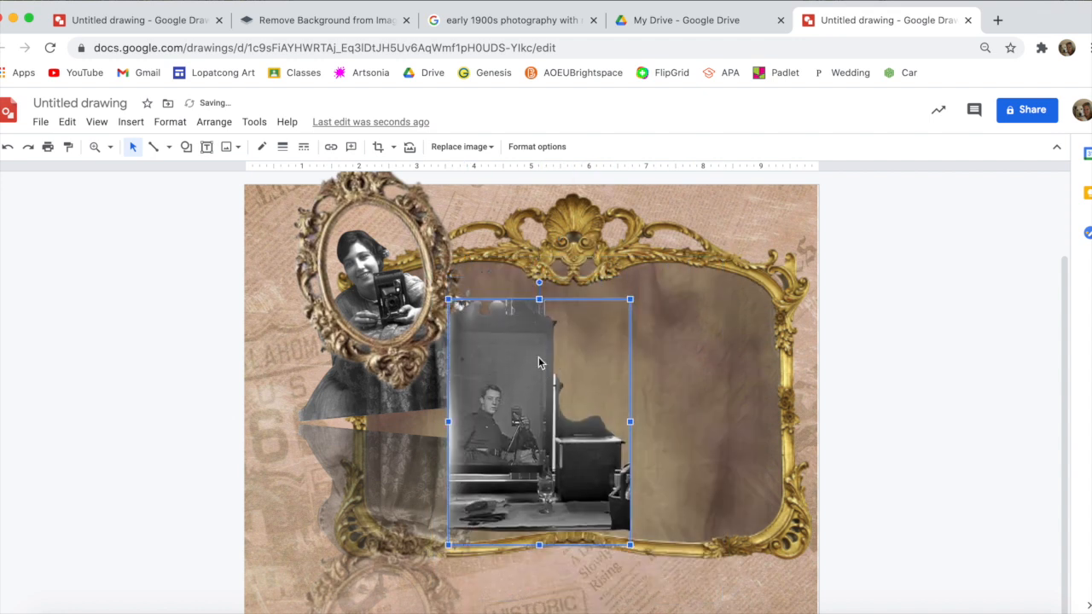
# Add a reflection to the uniformed man's cut-out and set the reflection distance to its minimum
pyautogui.click(536, 147)
pyautogui.click(1052, 402)
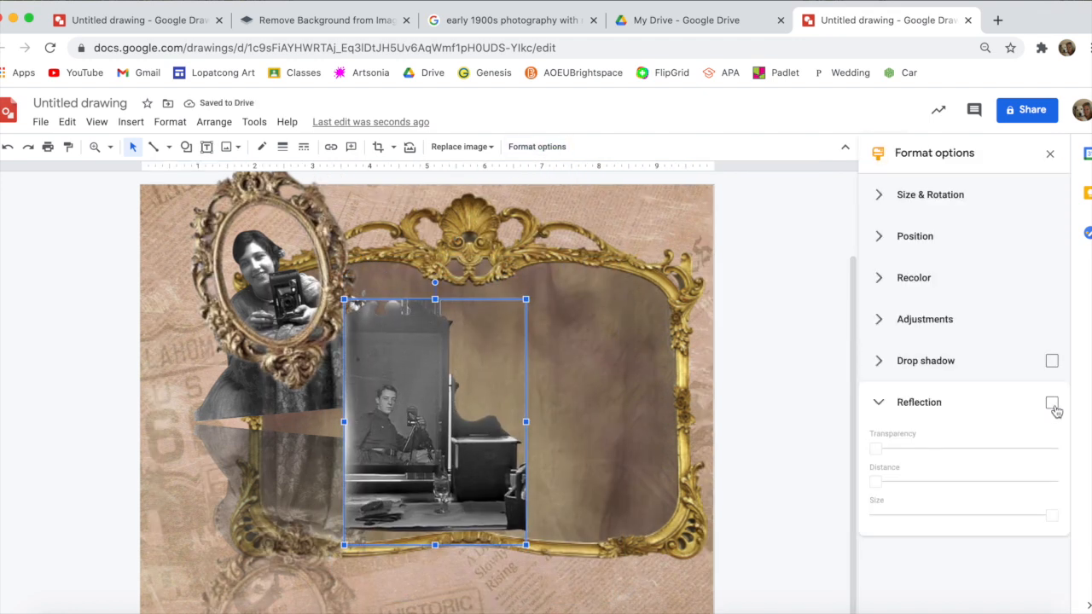
pyautogui.moveTo(886, 483); pyautogui.dragTo(856, 485)
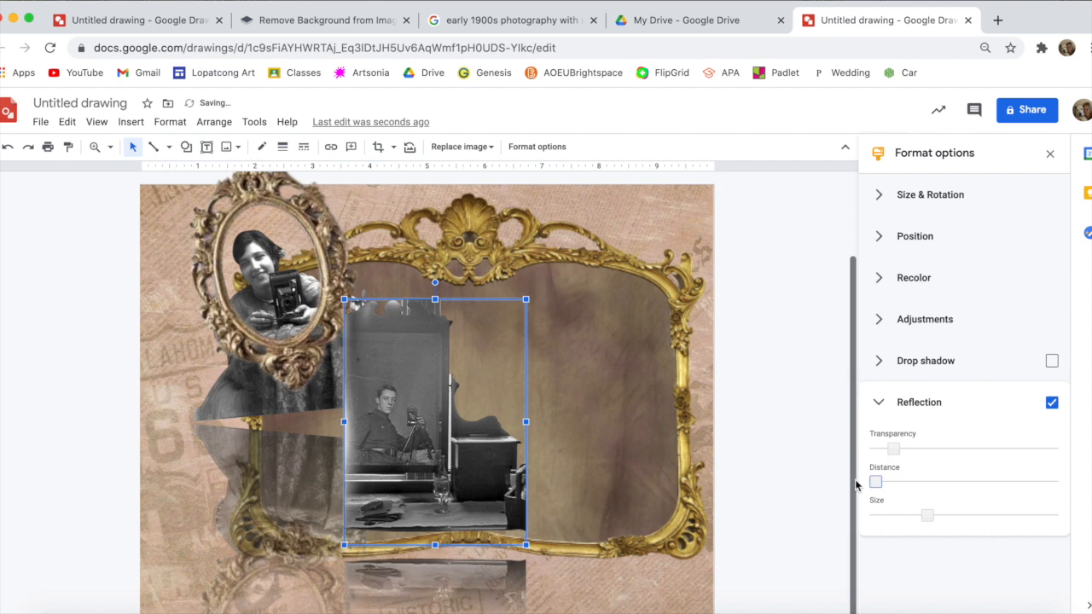
# Crop the empty bottom strip off the uniformed man's cut-out and increase its reflection's size and transparency
pyautogui.doubleClick(427, 506)
pyautogui.moveTo(434, 523); pyautogui.dragTo(434, 521)
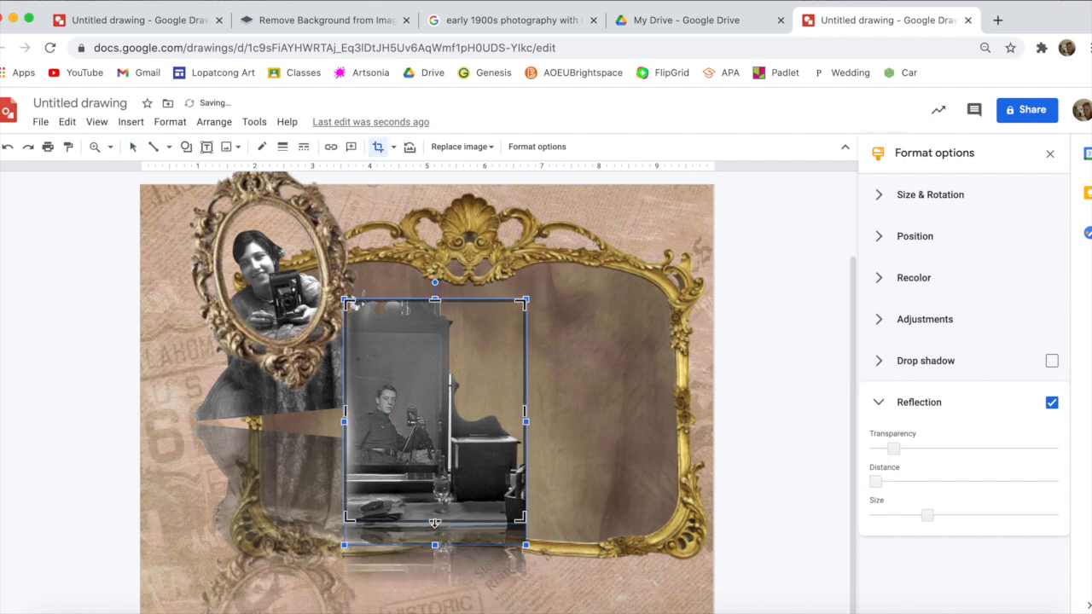
pyautogui.click(993, 515)
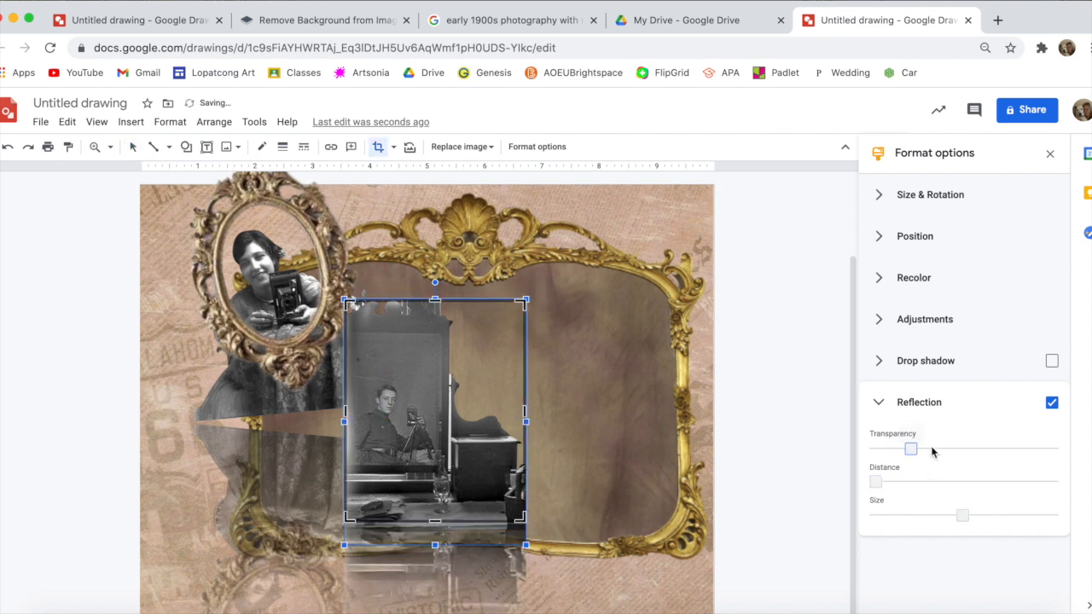
pyautogui.click(753, 412)
pyautogui.click(650, 383)
pyautogui.moveTo(459, 412); pyautogui.dragTo(469, 414)
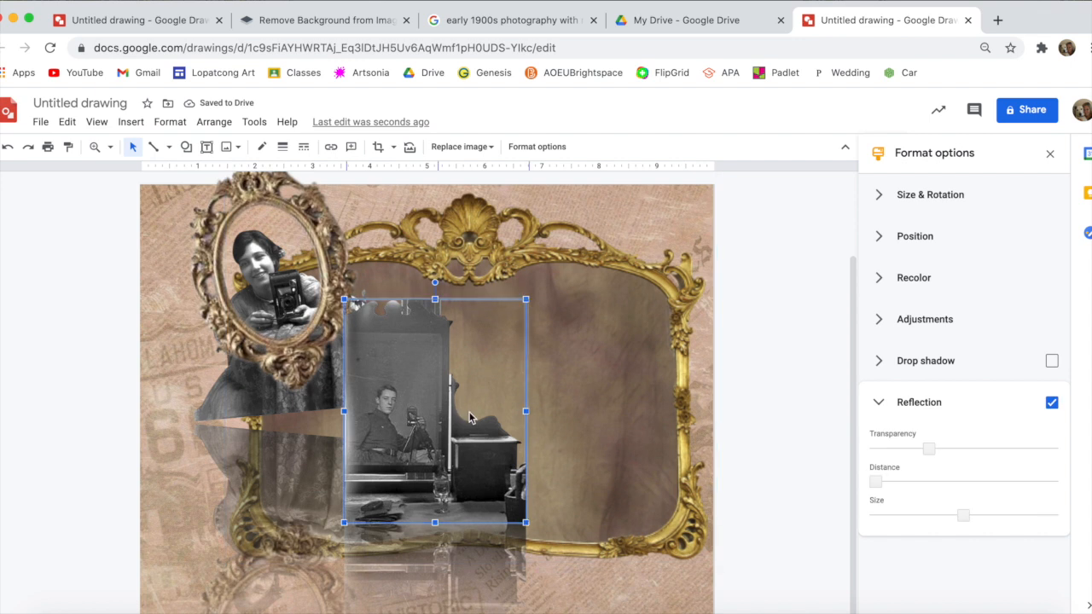
# Try the orange Light 3 and Dark 3 recolor presets on the uniformed man's cut-out
pyautogui.click(925, 280)
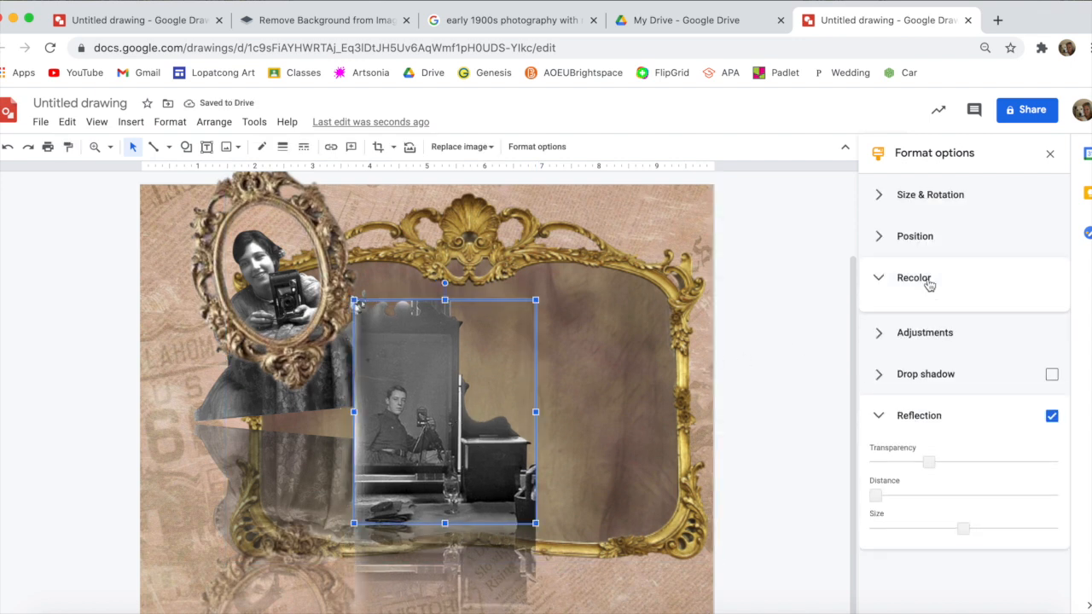
pyautogui.click(980, 318)
pyautogui.click(1006, 393)
pyautogui.click(981, 315)
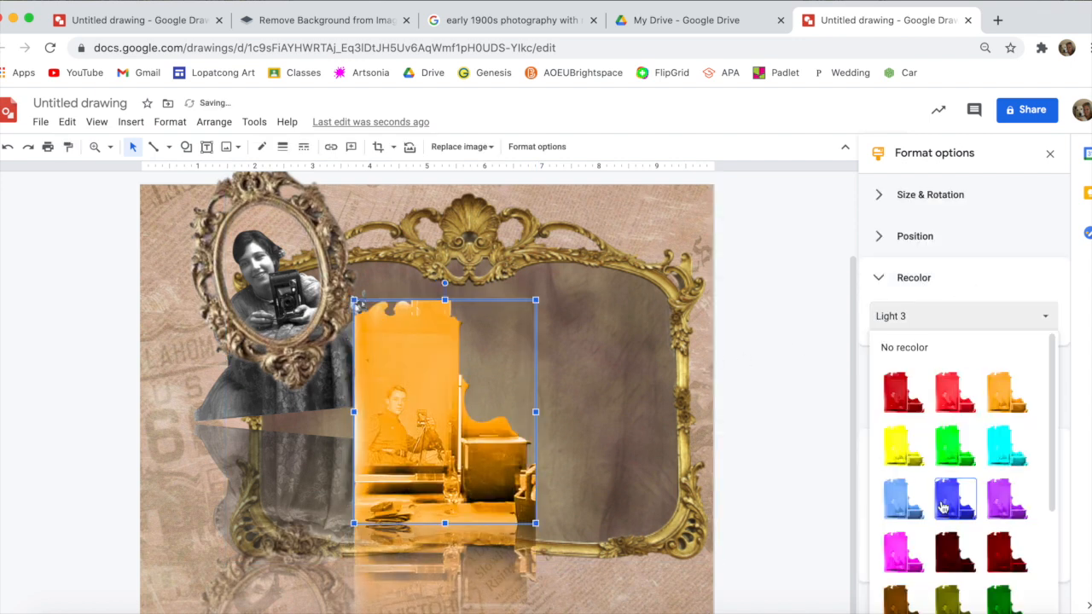
pyautogui.click(954, 499)
pyautogui.moveTo(929, 493)
pyautogui.mouseDown()
pyautogui.moveTo(895, 490)
pyautogui.moveTo(946, 495)
pyautogui.mouseUp()
pyautogui.click(932, 281)
pyautogui.click(927, 281)
# Make the uniformed man's cut-out partly transparent and recolor it with the Negative preset
pyautogui.click(903, 366)
pyautogui.moveTo(879, 410); pyautogui.dragTo(930, 412)
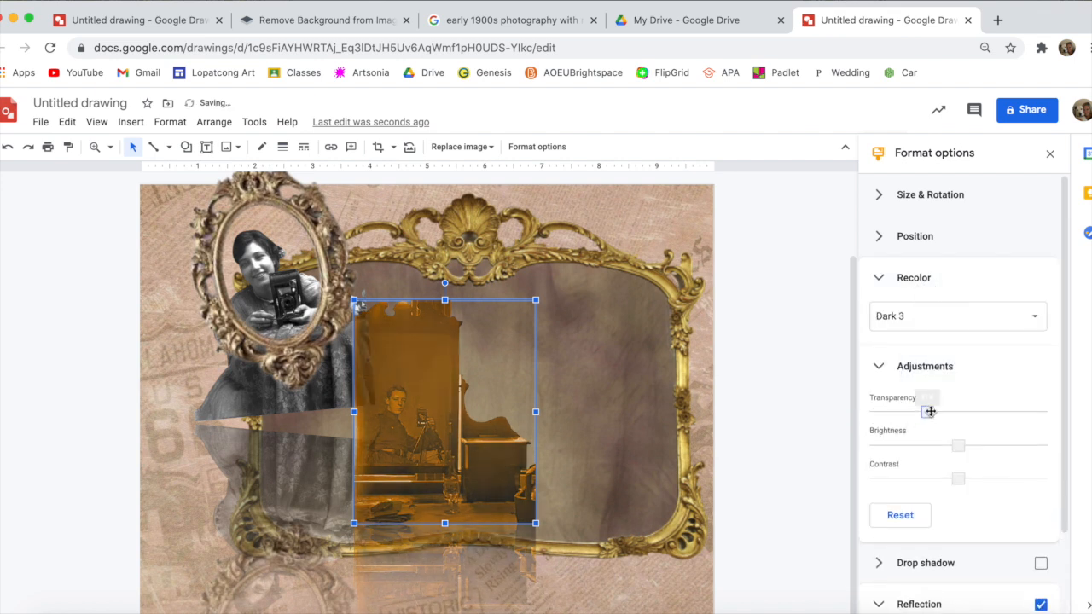
pyautogui.click(922, 324)
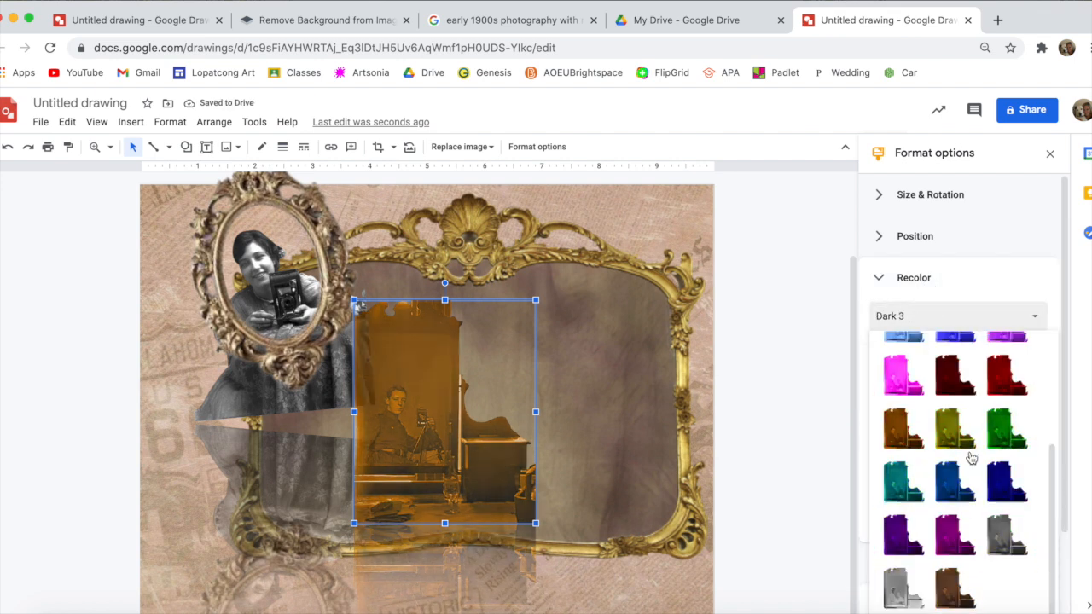
pyautogui.click(1009, 536)
pyautogui.click(956, 318)
pyautogui.scroll(-2, 956, 469)
pyautogui.click(793, 227)
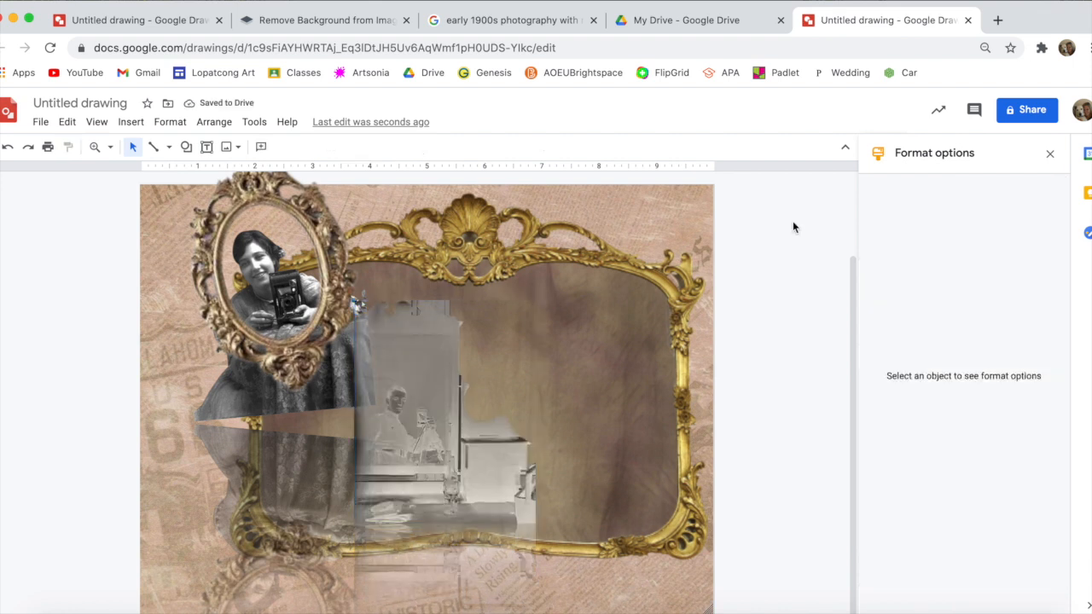
# Copy the photo of the moustached man beside a camera from the search results and remove its background in remove.bg
pyautogui.click(510, 19)
pyautogui.click(251, 231)
pyautogui.rightClick(906, 312)
pyautogui.click(949, 442)
pyautogui.click(866, 26)
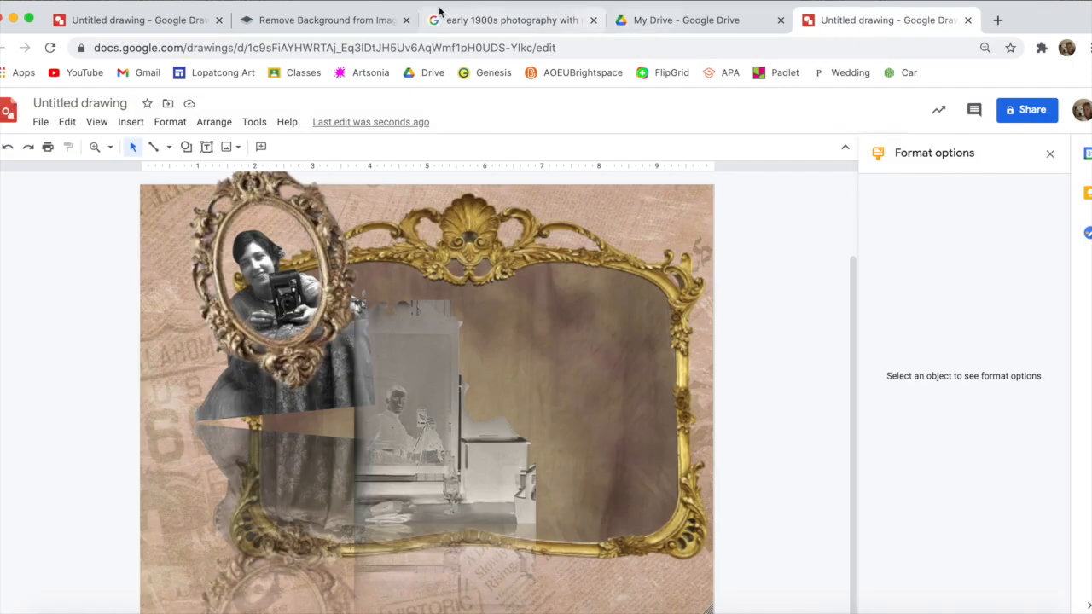
pyautogui.click(369, 22)
pyautogui.scroll(2, 454, 259)
# Copy the moustached man's cut-out, paste it into the Google drawing, and enlarge it over the lower right of the gold mirror
pyautogui.rightClick(454, 258)
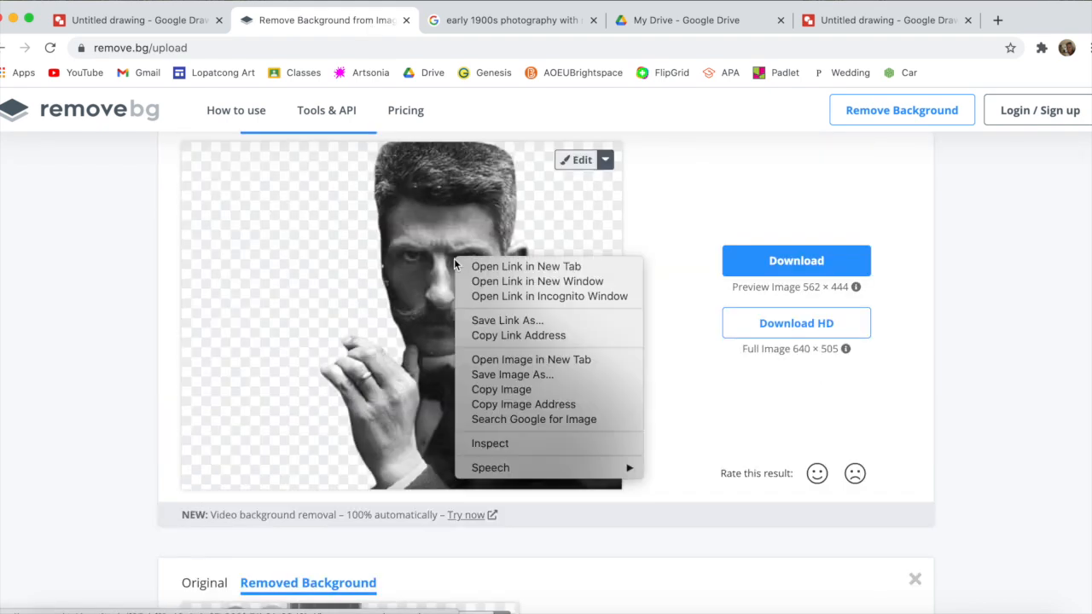
pyautogui.click(501, 389)
pyautogui.click(512, 19)
pyautogui.click(855, 21)
pyautogui.press('super+v')
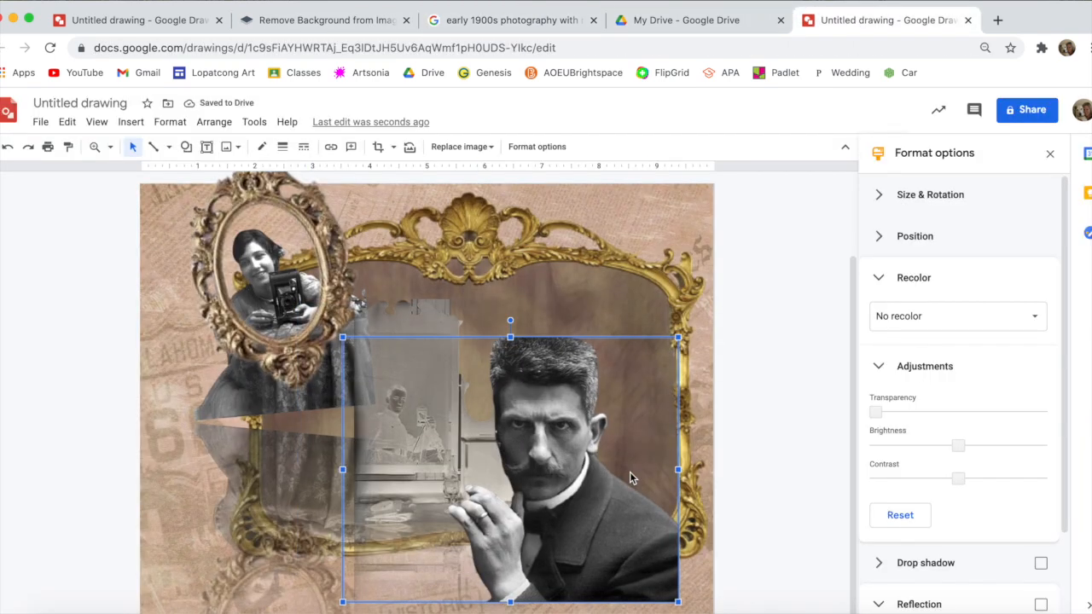
# Recolor the moustached man's cut-out with the Negative preset
pyautogui.click(932, 279)
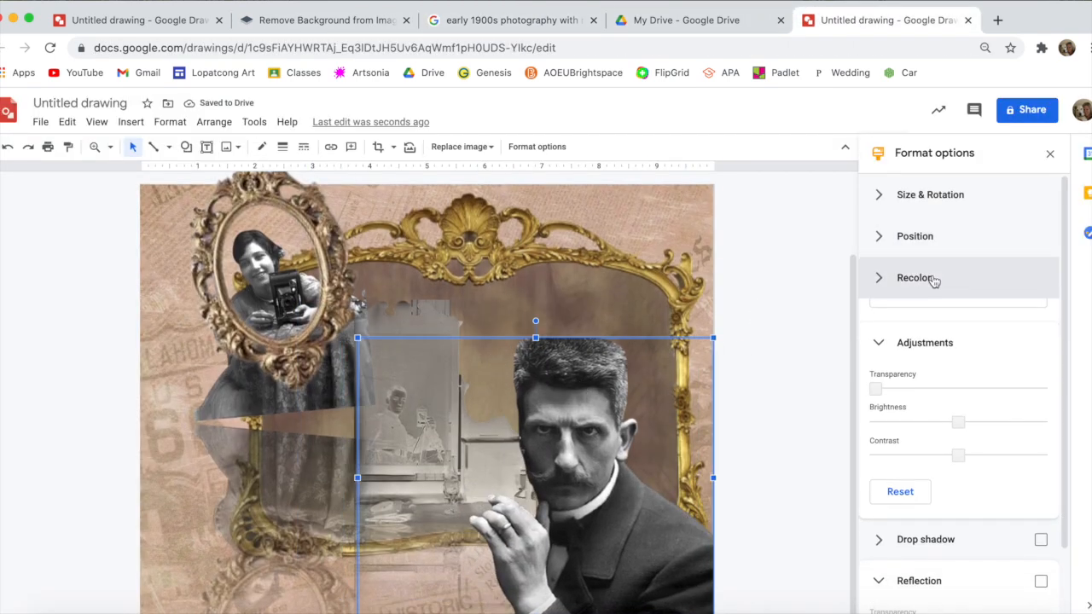
pyautogui.click(955, 316)
pyautogui.scroll(-3, 955, 469)
pyautogui.click(921, 583)
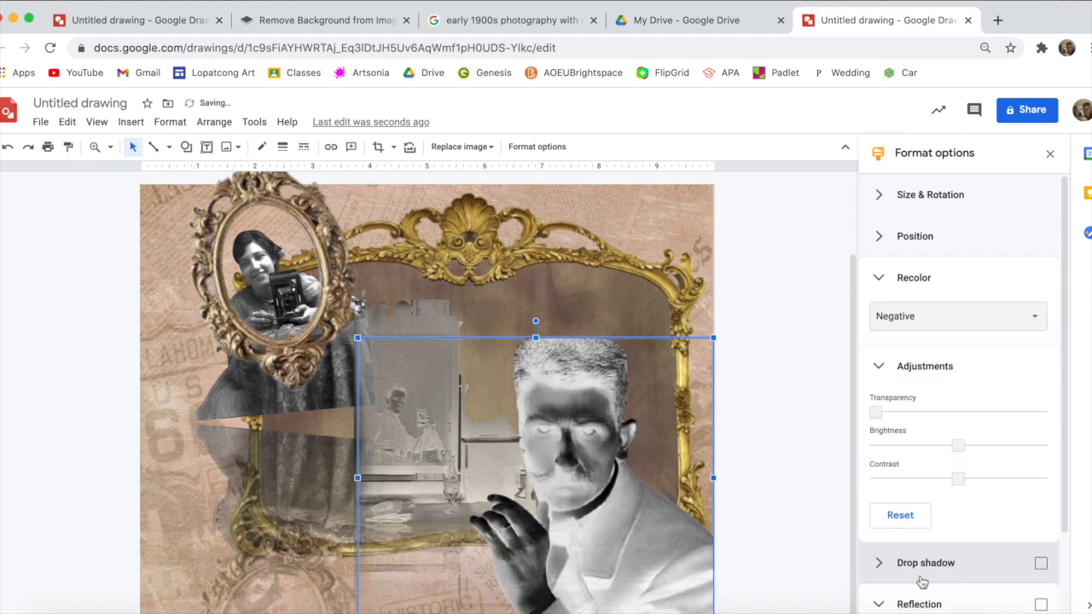
# Recolor the oval mirror with the Sepia preset
pyautogui.click(282, 277)
pyautogui.click(955, 316)
pyautogui.scroll(-3, 953, 480)
pyautogui.click(1011, 583)
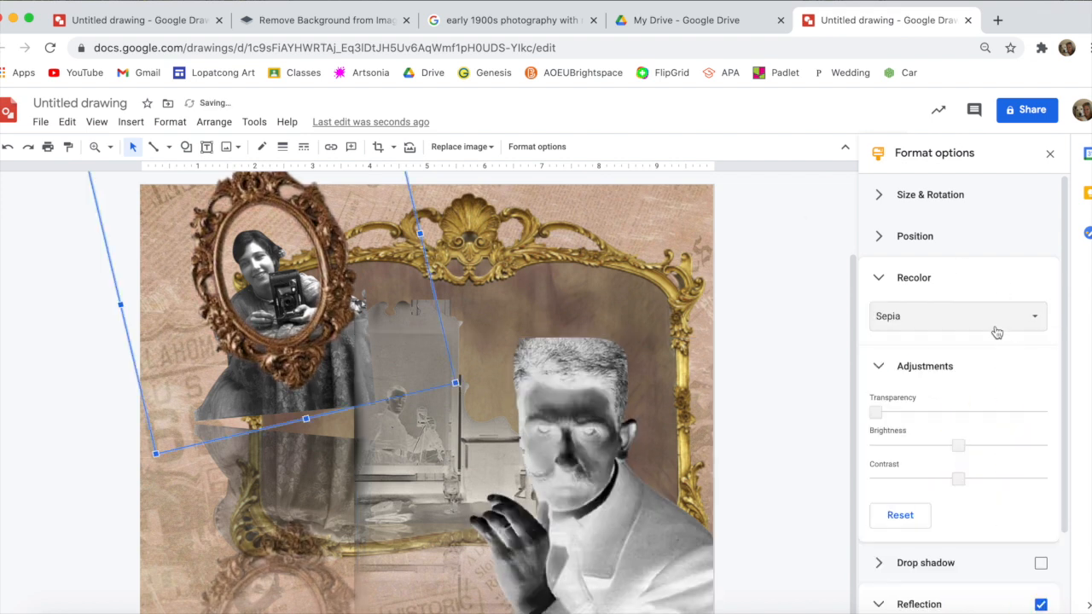
# Crop the empty margins around the oval mirror so its bounds fit closer to the frame
pyautogui.click(378, 147)
pyautogui.moveTo(186, 293); pyautogui.dragTo(188, 290)
pyautogui.moveTo(420, 233); pyautogui.dragTo(359, 247)
pyautogui.moveTo(304, 402); pyautogui.dragTo(303, 401)
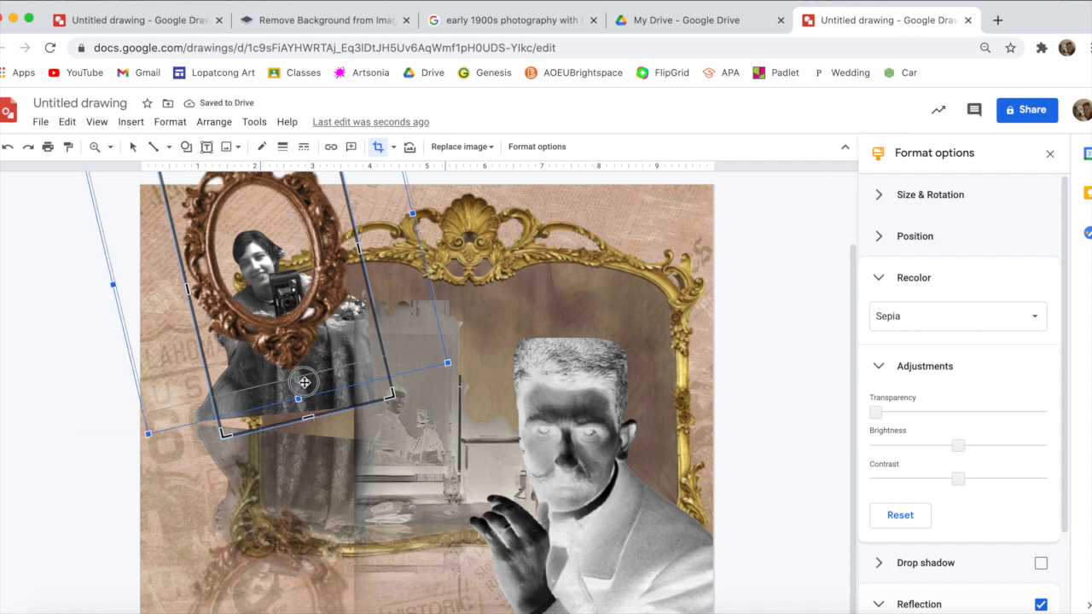
pyautogui.scroll(2, 309, 503)
pyautogui.press('Return')
# Recolor the woman's cut-out with the Negative preset
pyautogui.click(350, 479)
pyautogui.scroll(-2, 925, 303)
pyautogui.click(951, 221)
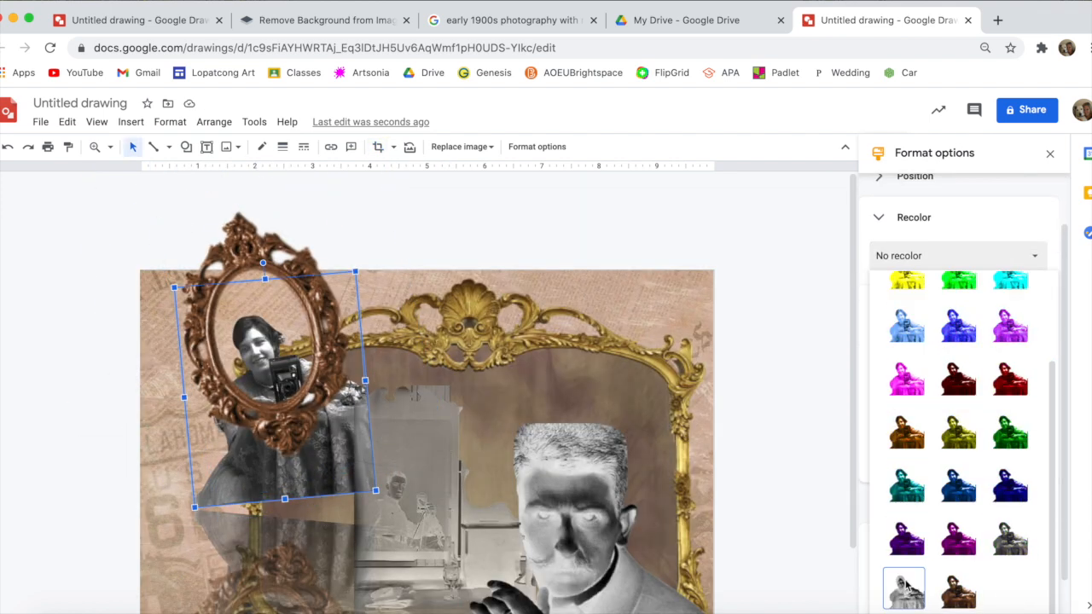
pyautogui.click(905, 590)
pyautogui.scroll(-2, 782, 395)
pyautogui.scroll(1, 782, 395)
# Recolor the cut-outs of the woman, the uniformed man and the moustached man with the Grayscale preset
pyautogui.click(957, 255)
pyautogui.click(1010, 538)
pyautogui.click(403, 421)
pyautogui.click(958, 255)
pyautogui.scroll(-3, 991, 407)
pyautogui.click(1009, 539)
pyautogui.click(378, 386)
pyautogui.click(957, 255)
pyautogui.scroll(-3, 991, 407)
pyautogui.click(998, 539)
pyautogui.click(778, 328)
pyautogui.scroll(-2, 778, 328)
pyautogui.moveTo(409, 403); pyautogui.dragTo(380, 423)
pyautogui.press('super+z')
pyautogui.scroll(-1, 699, 385)
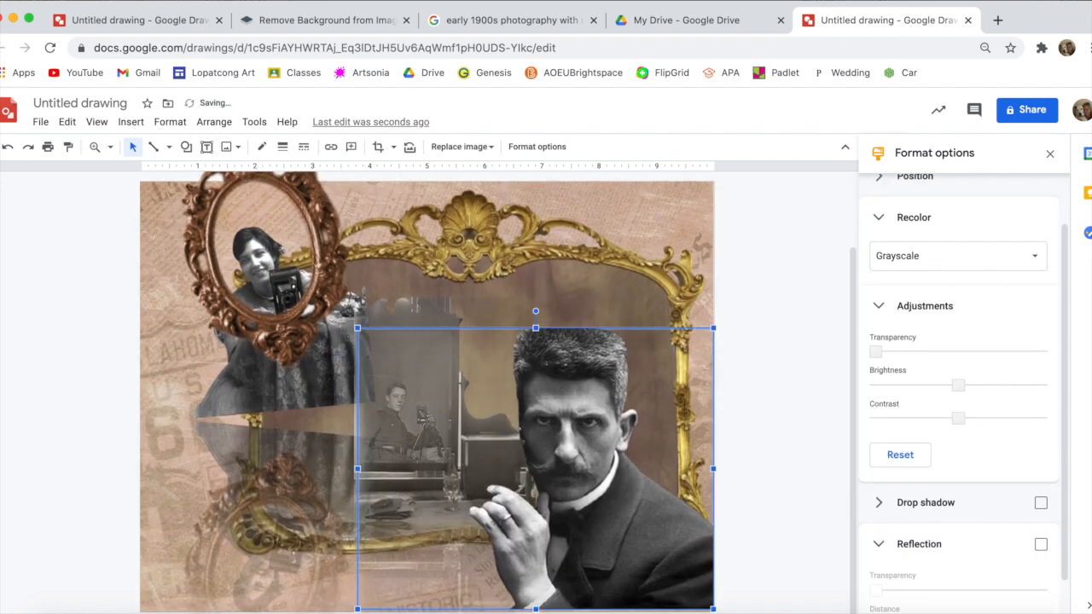
# Move the woman and her oval mirror toward the centre of the collage and place the uniformed man's cut-out at the page's left edge
pyautogui.click(419, 304)
pyautogui.moveTo(218, 273); pyautogui.dragTo(215, 285)
pyautogui.moveTo(355, 362); pyautogui.dragTo(447, 368)
pyautogui.click(183, 354)
pyautogui.click(446, 368)
pyautogui.moveTo(183, 354); pyautogui.dragTo(150, 384)
pyautogui.moveTo(329, 374); pyautogui.dragTo(342, 387)
pyautogui.click(247, 358)
pyautogui.moveTo(150, 384); pyautogui.dragTo(55, 378)
pyautogui.moveTo(253, 264); pyautogui.dragTo(348, 264)
pyautogui.moveTo(99, 316); pyautogui.dragTo(251, 262)
pyautogui.moveTo(155, 285); pyautogui.dragTo(147, 333)
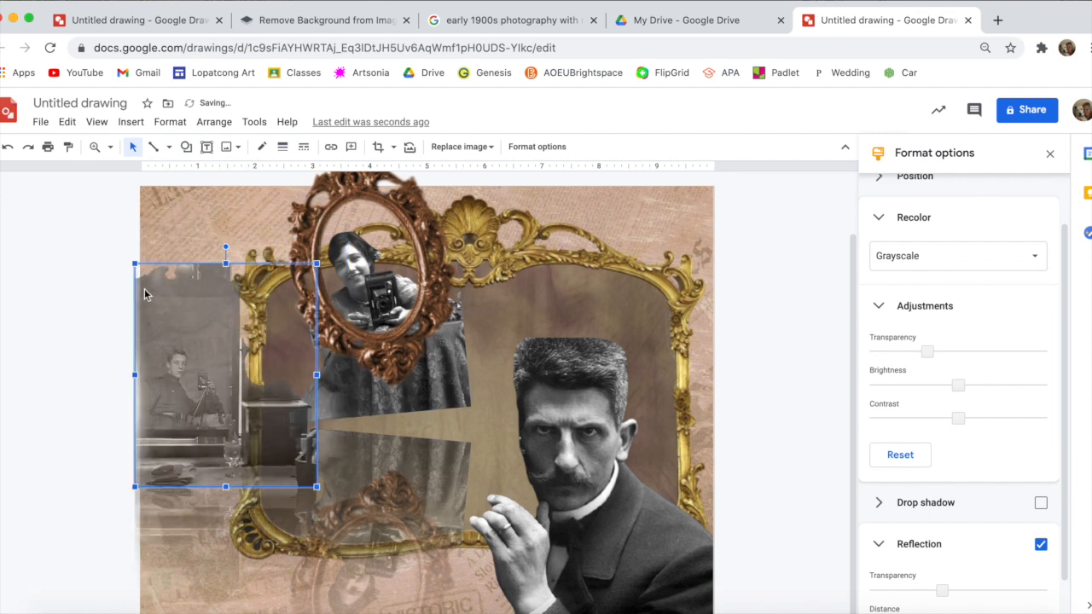
# Copy the photo of the woman facing an arched mirror from the search results and remove its background in remove.bg
pyautogui.click(512, 20)
pyautogui.click(111, 217)
pyautogui.rightClick(896, 237)
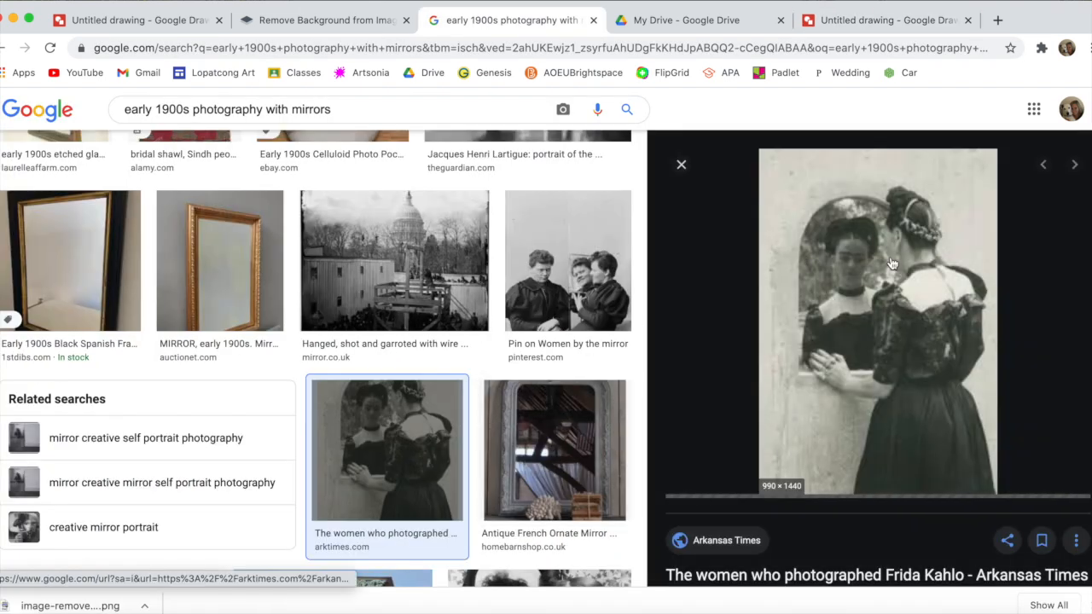
pyautogui.rightClick(892, 264)
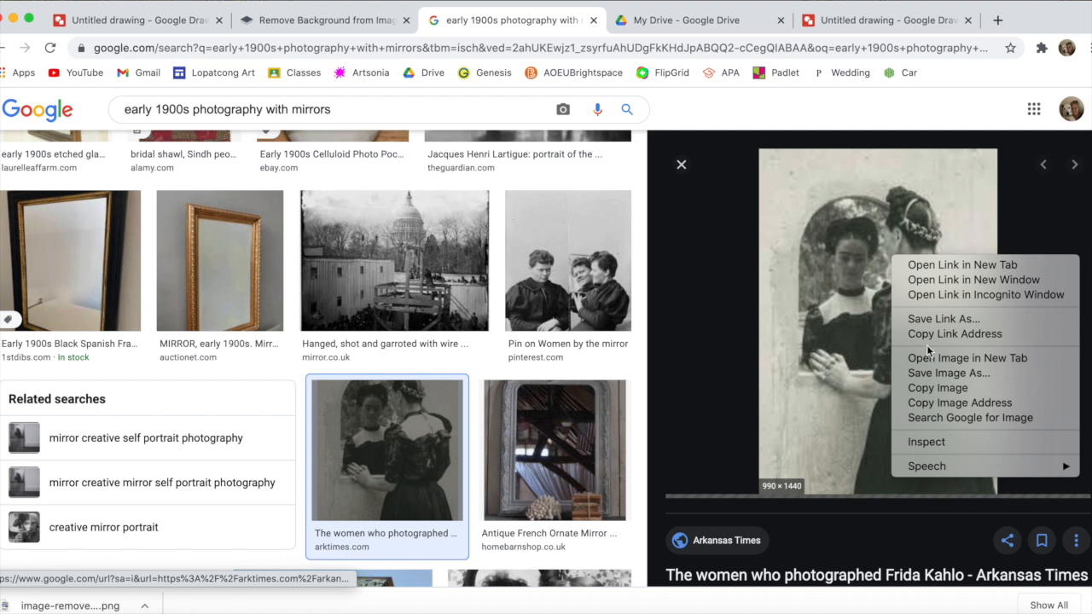
pyautogui.click(938, 387)
pyautogui.click(325, 20)
pyautogui.press('super+v')
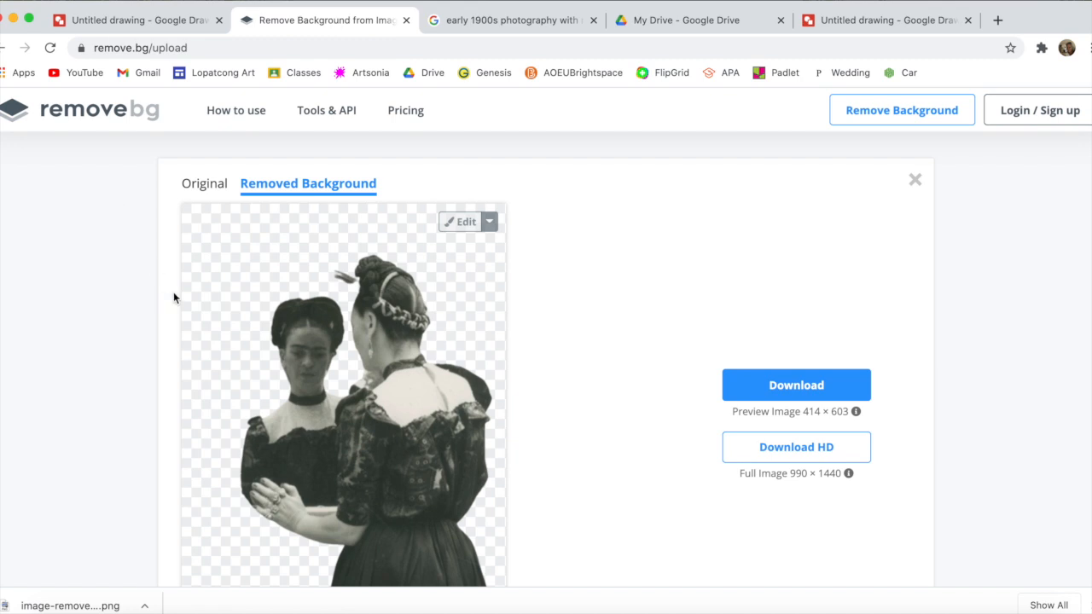
# Paste the cut-out of the woman and her mirror image into the Google drawing and shift it slightly
pyautogui.rightClick(359, 342)
pyautogui.click(419, 473)
pyautogui.click(878, 24)
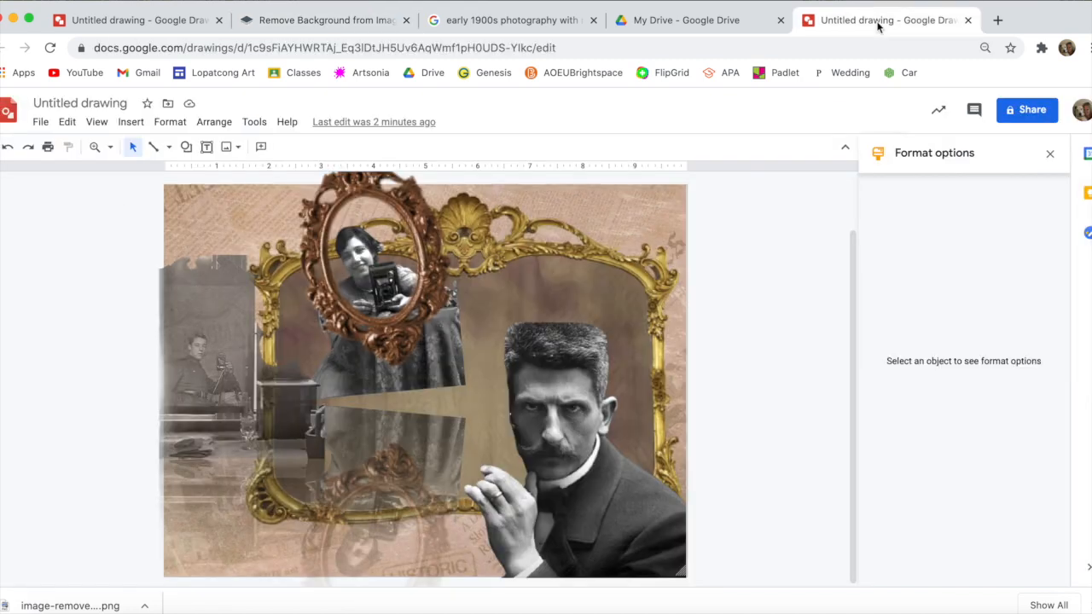
pyautogui.press('super+v')
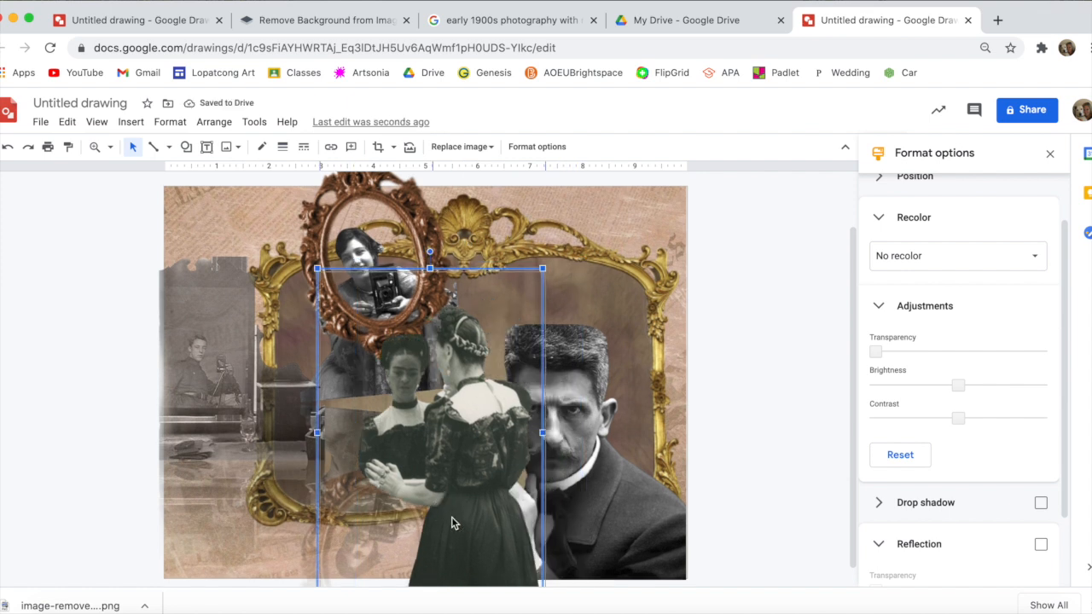
pyautogui.moveTo(448, 512); pyautogui.dragTo(413, 526)
# Delete the moustached man's cut-out and move the woman with her mirror image into the right part of the gold mirror
pyautogui.click(674, 533)
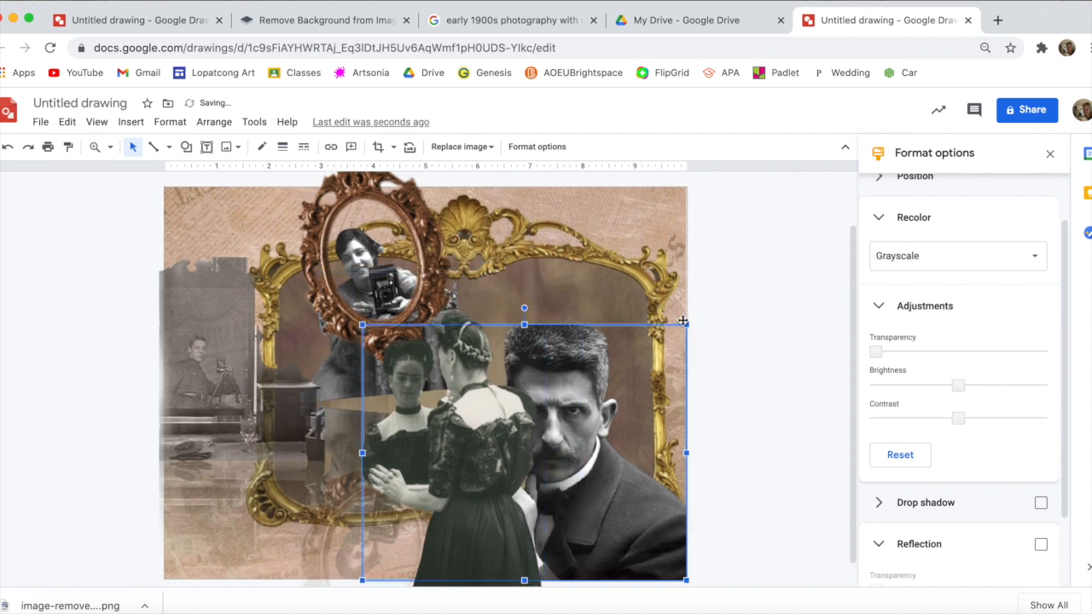
pyautogui.press('Delete')
pyautogui.click(467, 423)
pyautogui.moveTo(466, 423); pyautogui.dragTo(578, 432)
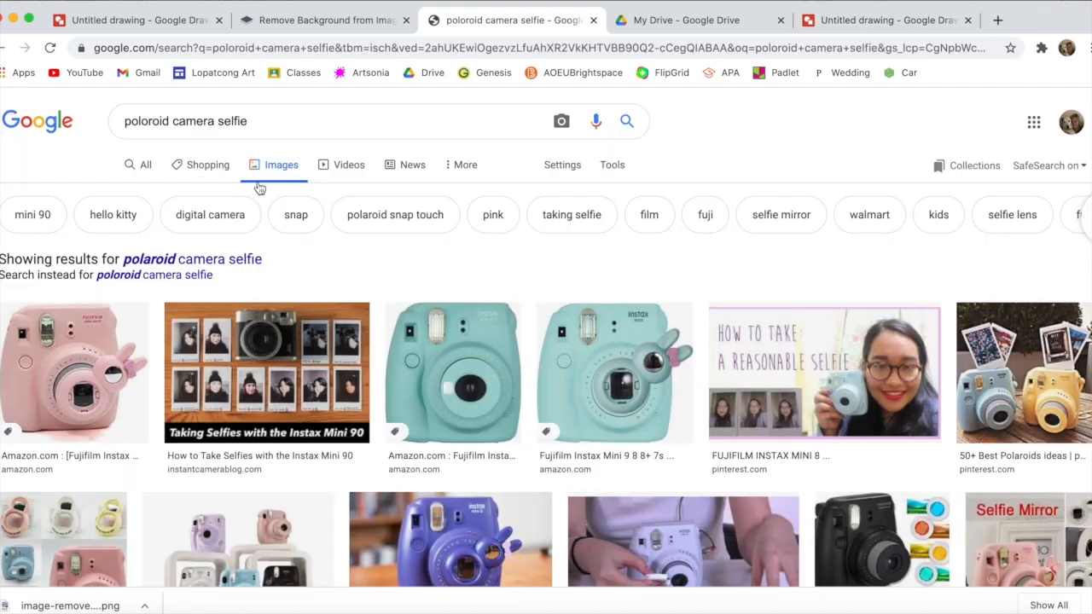
# Copy the photo of the girl in a checked dress holding a Polaroid camera from the image results and remove its background in remove.bg
pyautogui.scroll(-2, 260, 326)
pyautogui.scroll(-6, 260, 325)
pyautogui.scroll(-4, 260, 326)
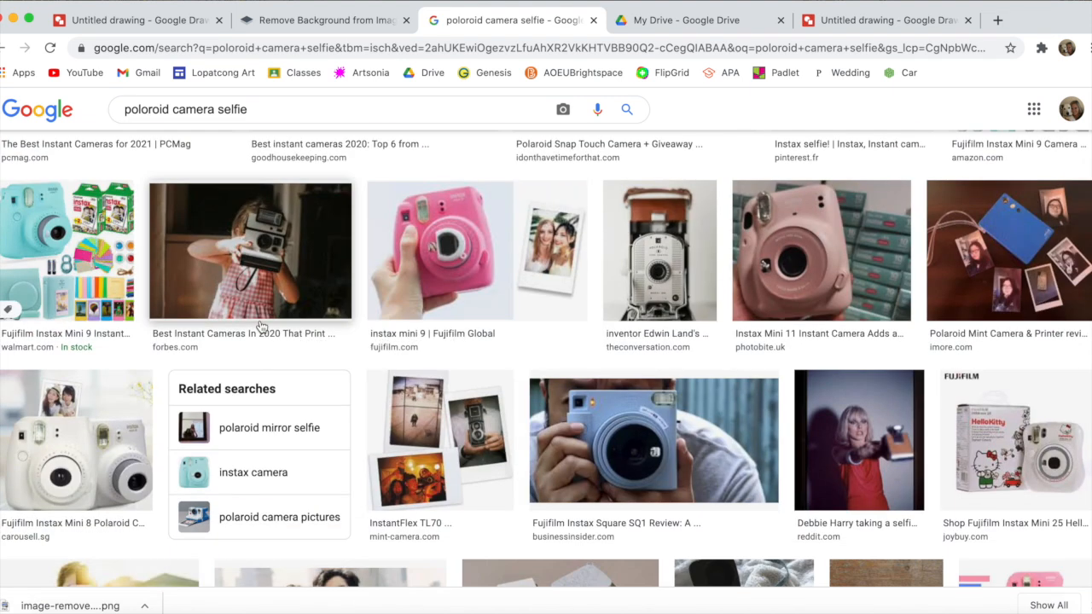
pyautogui.click(271, 254)
pyautogui.rightClick(746, 206)
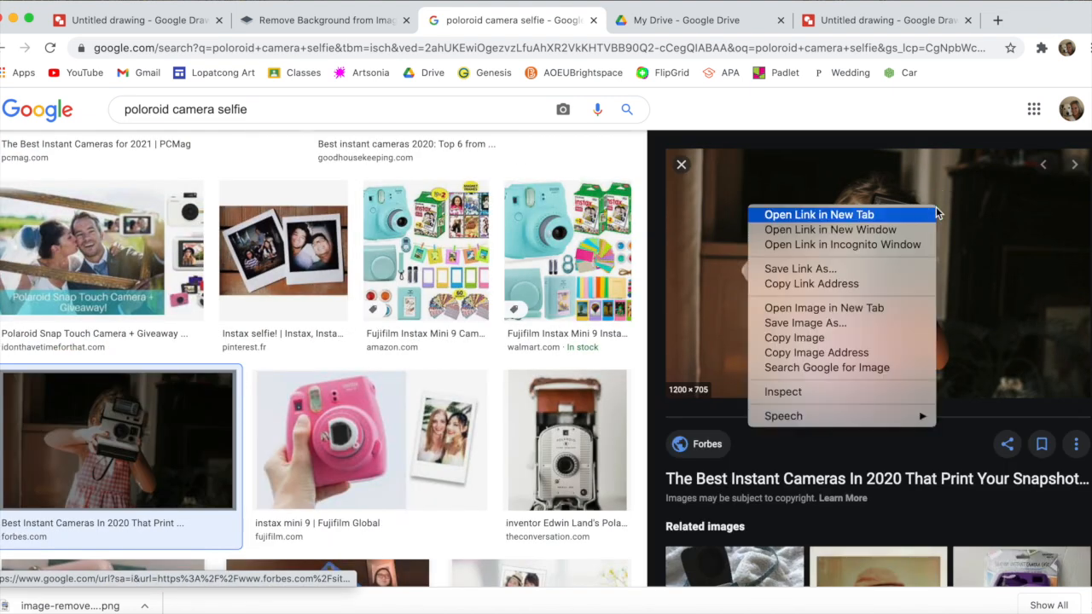
pyautogui.click(804, 336)
pyautogui.click(324, 19)
pyautogui.hotkey('ctrl', 'v')
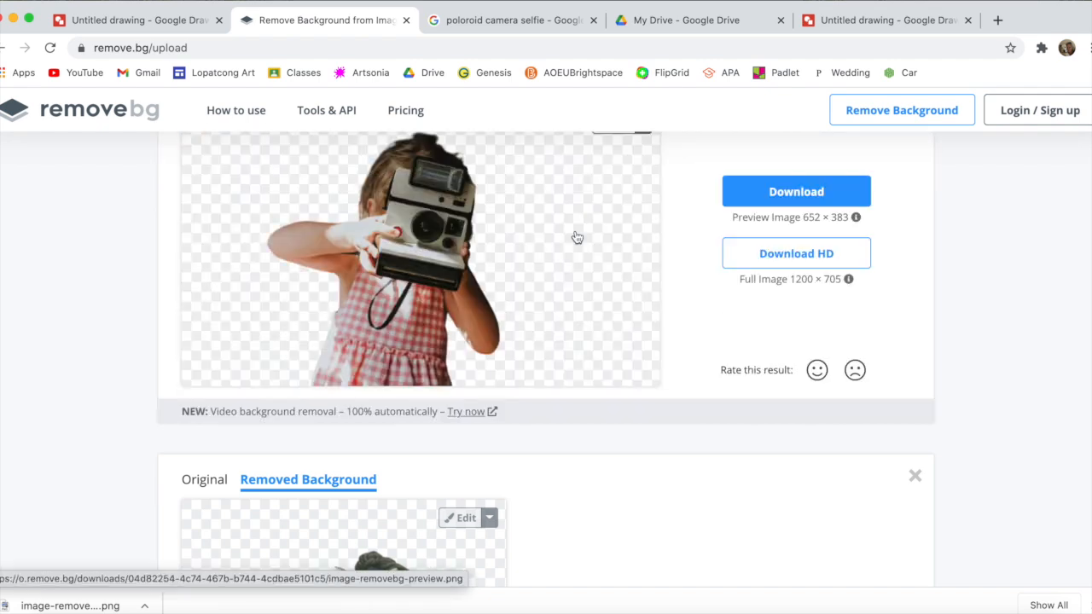
# Copy the cut-out of the girl with the Polaroid camera from remove.bg and paste it into the Google drawing
pyautogui.rightClick(500, 246)
pyautogui.click(534, 379)
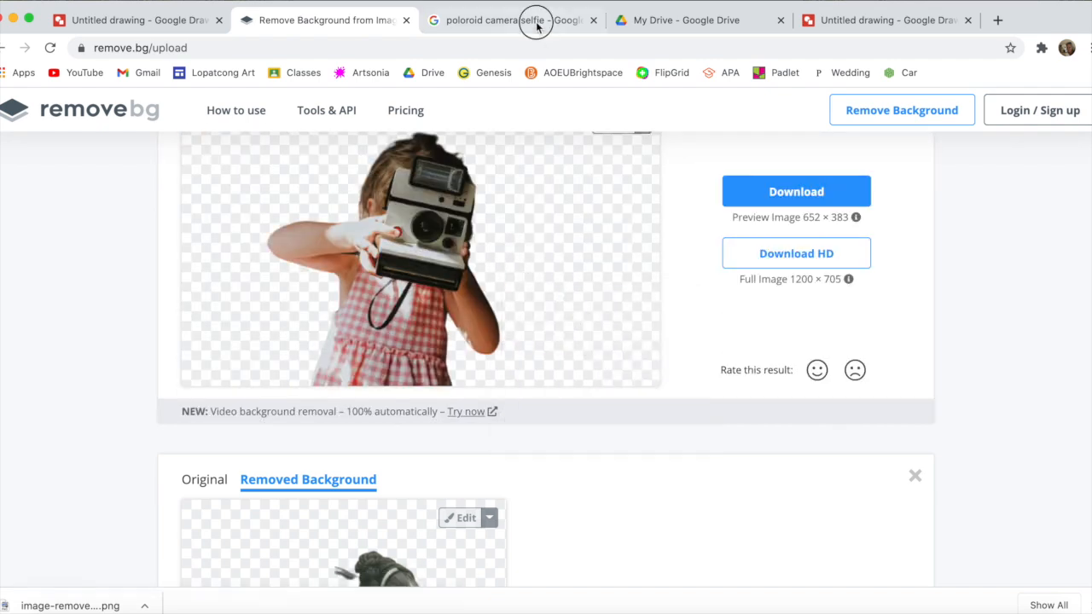
pyautogui.click(848, 22)
pyautogui.hotkey('ctrl', 'v')
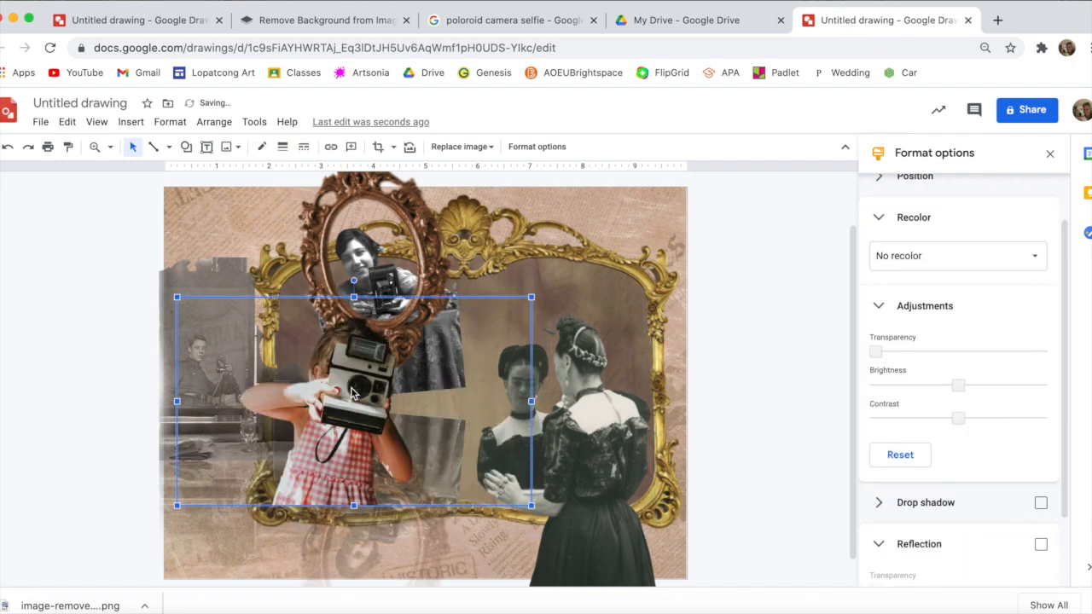
# Recolor the girl's cut-out with the Grayscale option
pyautogui.click(984, 247)
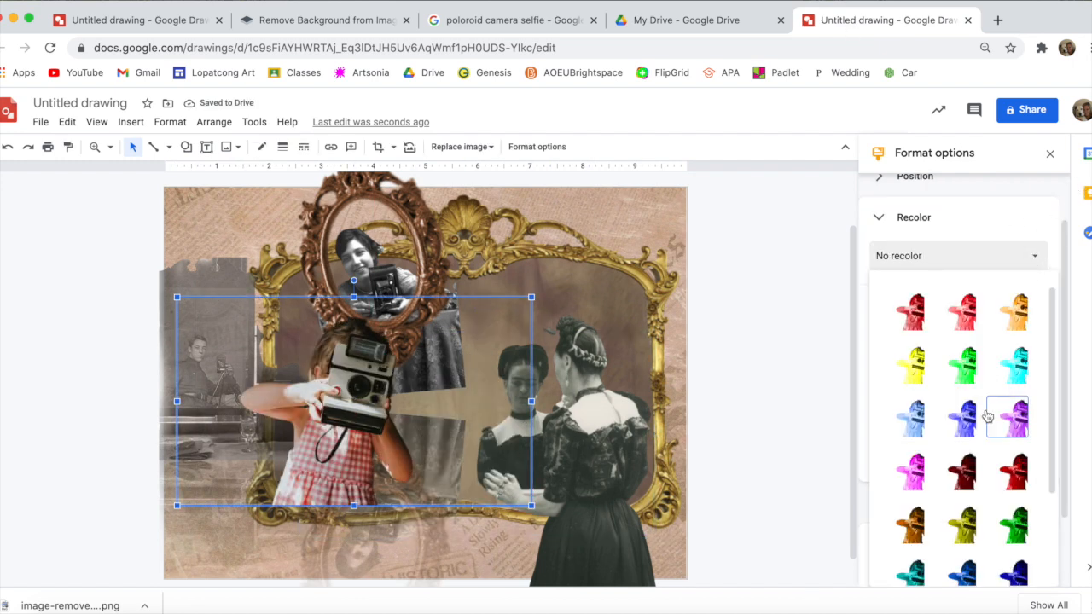
pyautogui.scroll(-2, 1015, 418)
pyautogui.click(1021, 503)
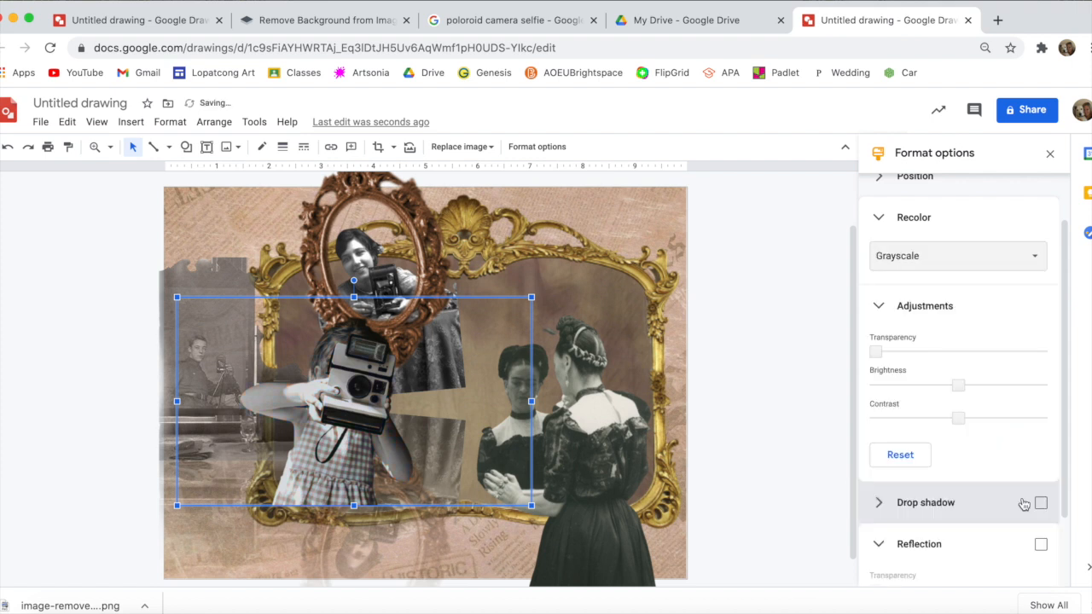
pyautogui.click(988, 262)
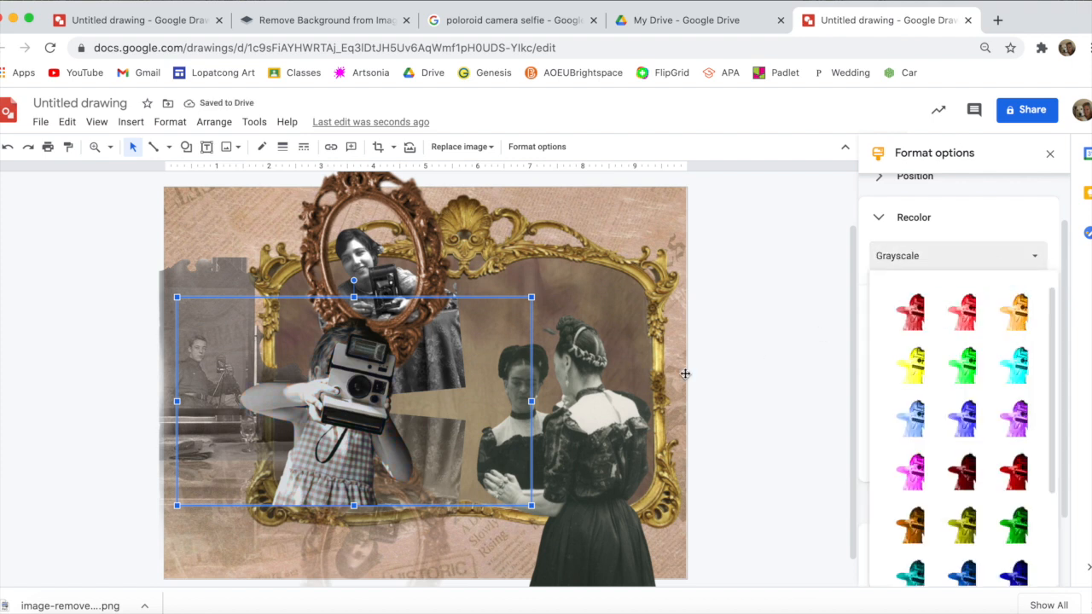
# Shrink the girl's cut-out to about two thirds of its size and shift it slightly within the gold mirror's lower left part
pyautogui.click(531, 298)
pyautogui.moveTo(531, 298); pyautogui.dragTo(417, 364)
pyautogui.moveTo(307, 427); pyautogui.dragTo(319, 426)
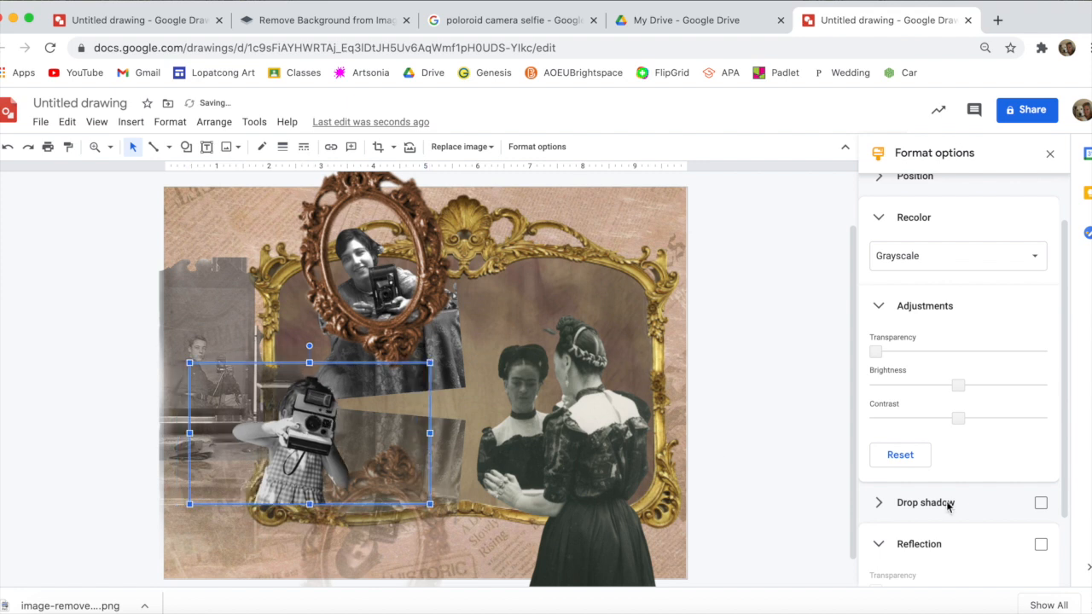
# Give the girl's cut-out a partly transparent reflection and move it up beside the lower left of the oval mirror
pyautogui.click(1043, 456)
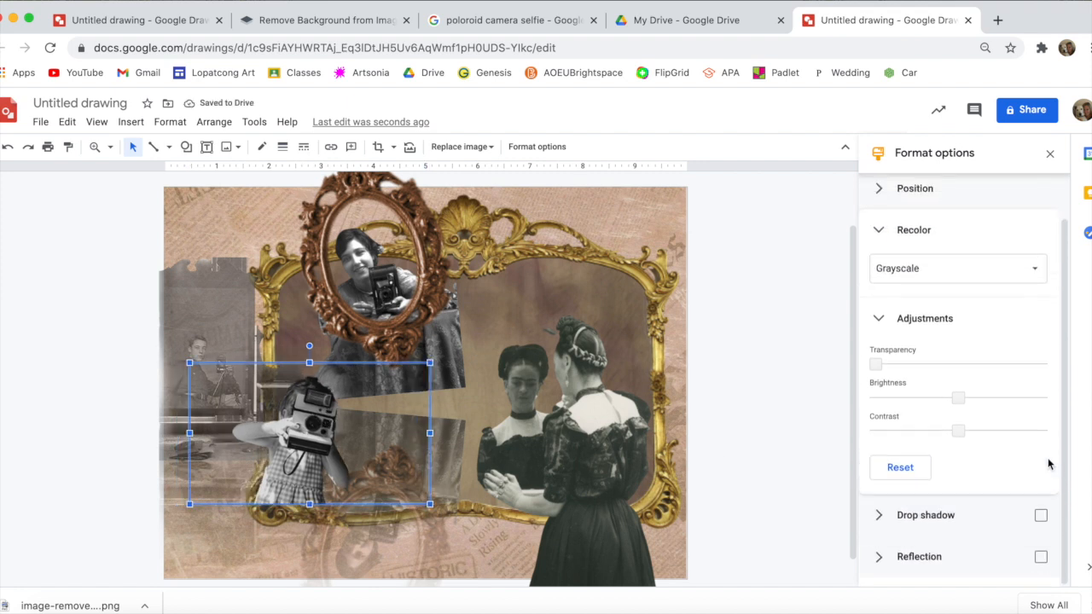
pyautogui.click(1042, 567)
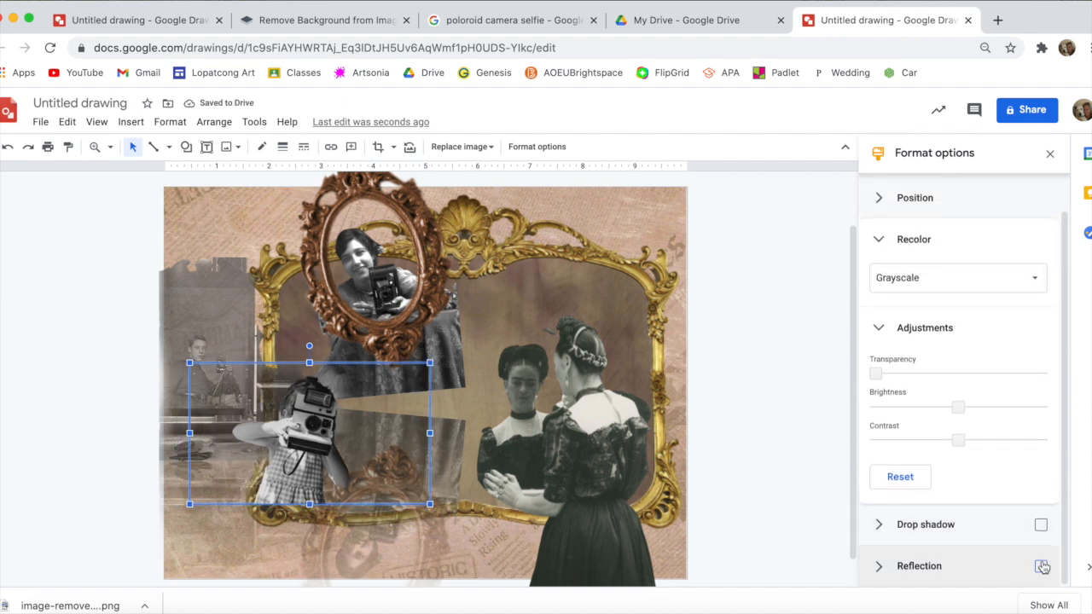
pyautogui.click(878, 569)
pyautogui.moveTo(932, 578); pyautogui.dragTo(1080, 542)
pyautogui.moveTo(899, 499); pyautogui.dragTo(922, 501)
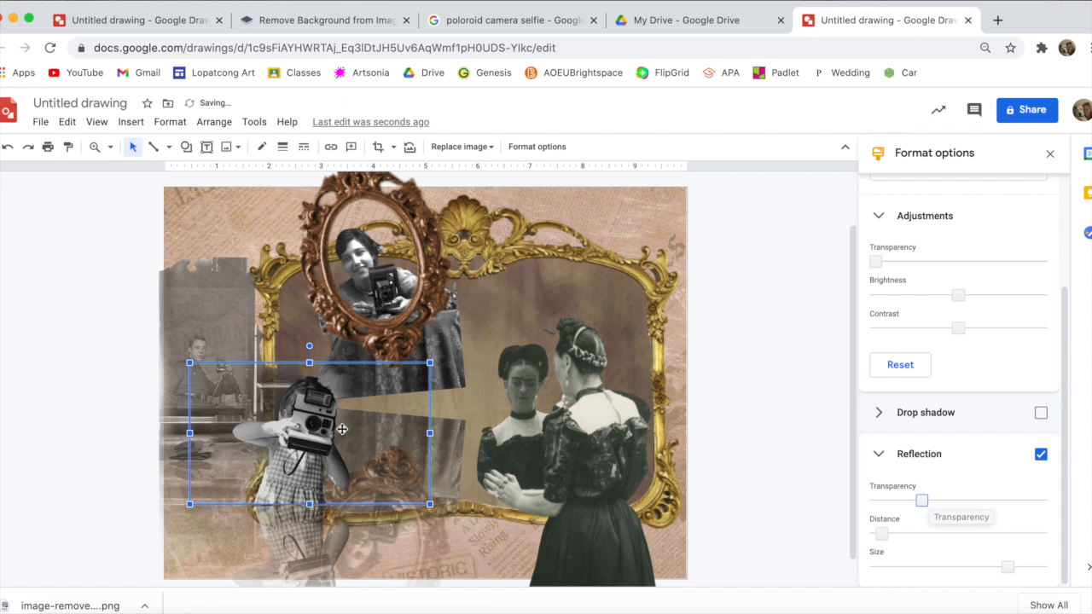
pyautogui.moveTo(294, 458); pyautogui.dragTo(299, 401)
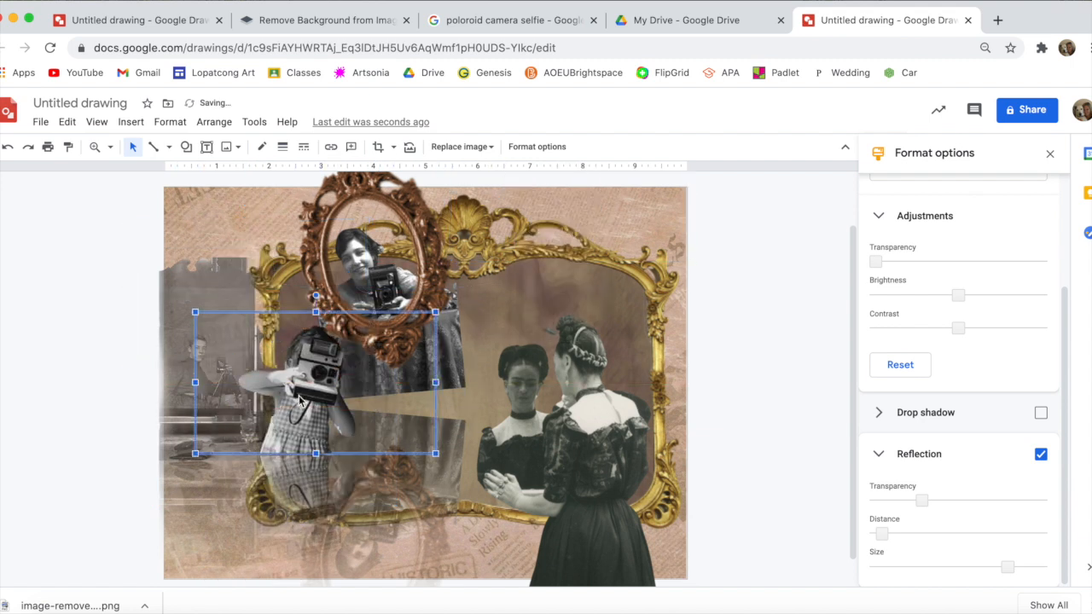
pyautogui.click(749, 324)
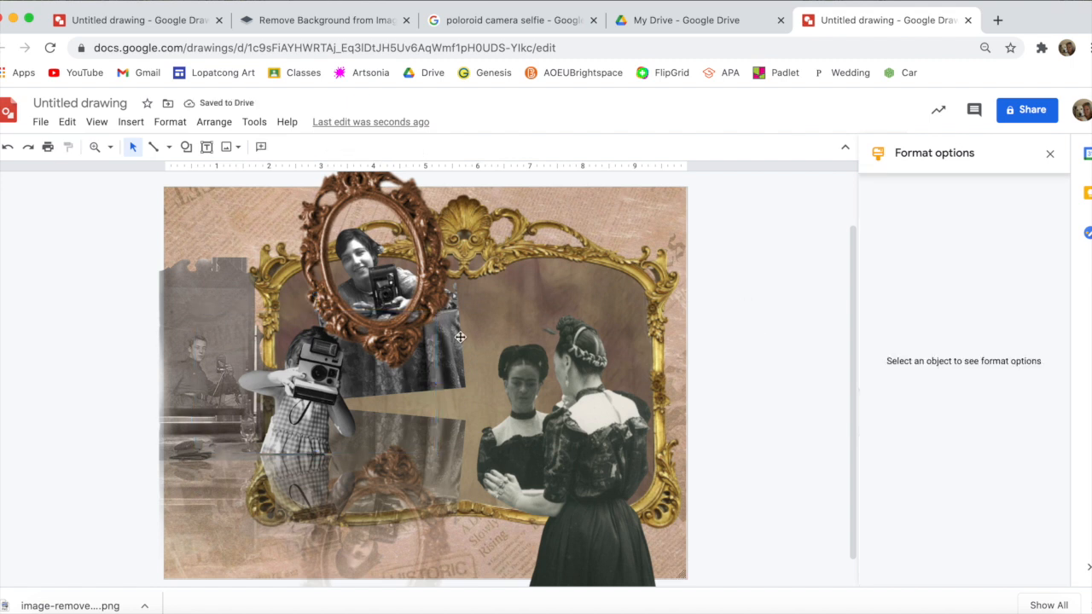